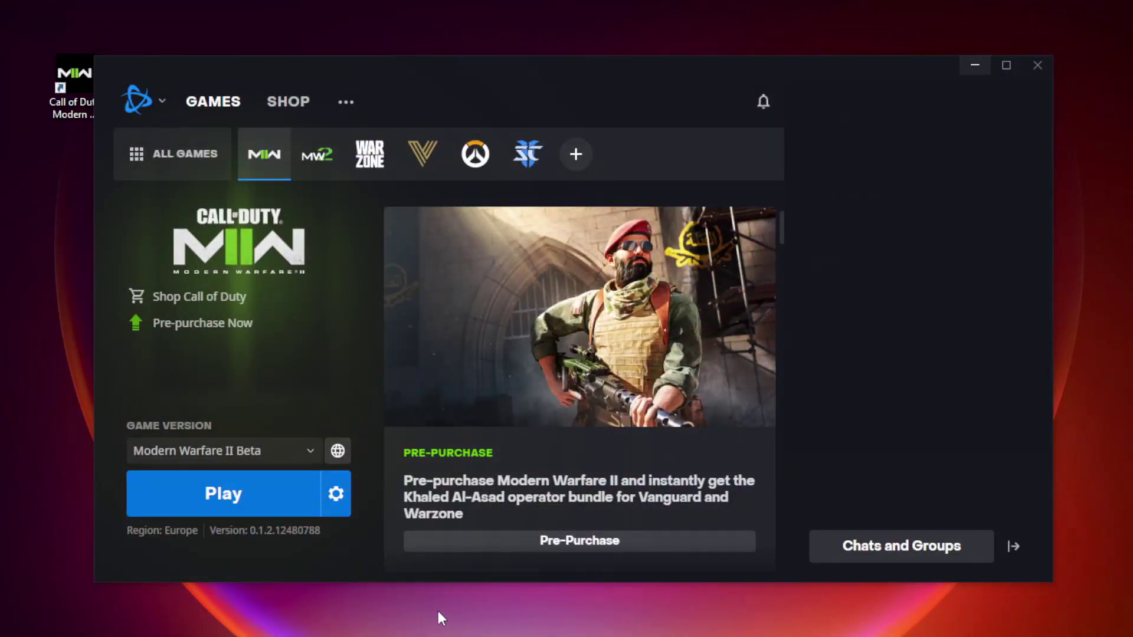
- Run Scan and Repair on the Modern Warfare II Beta installation, then minimize Battle.net
left_click(337, 494)
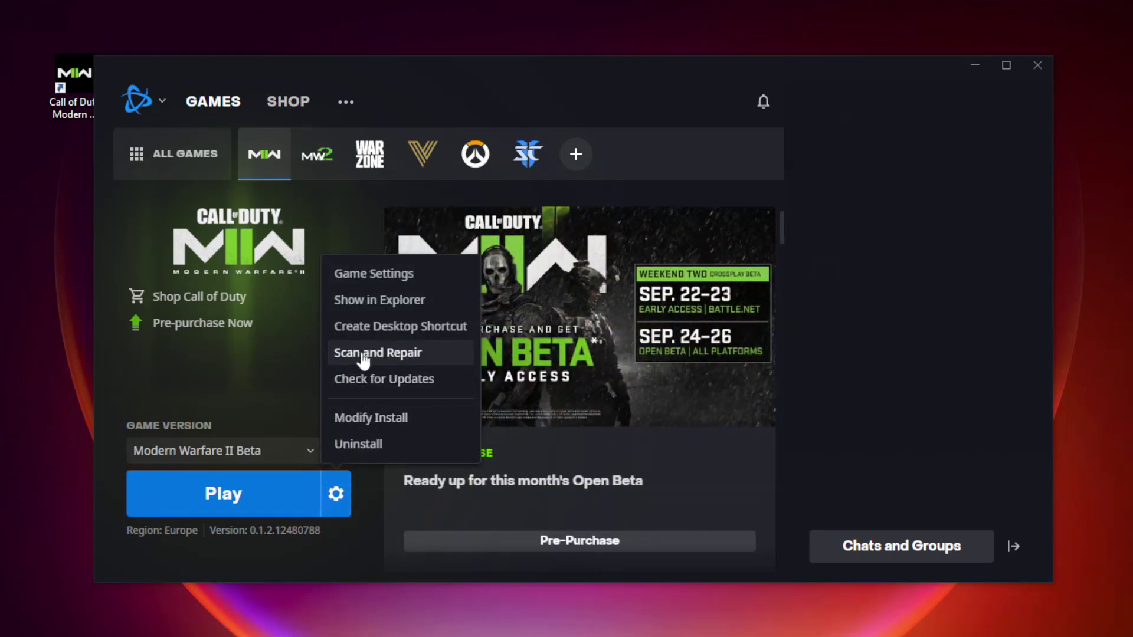
left_click(449, 357)
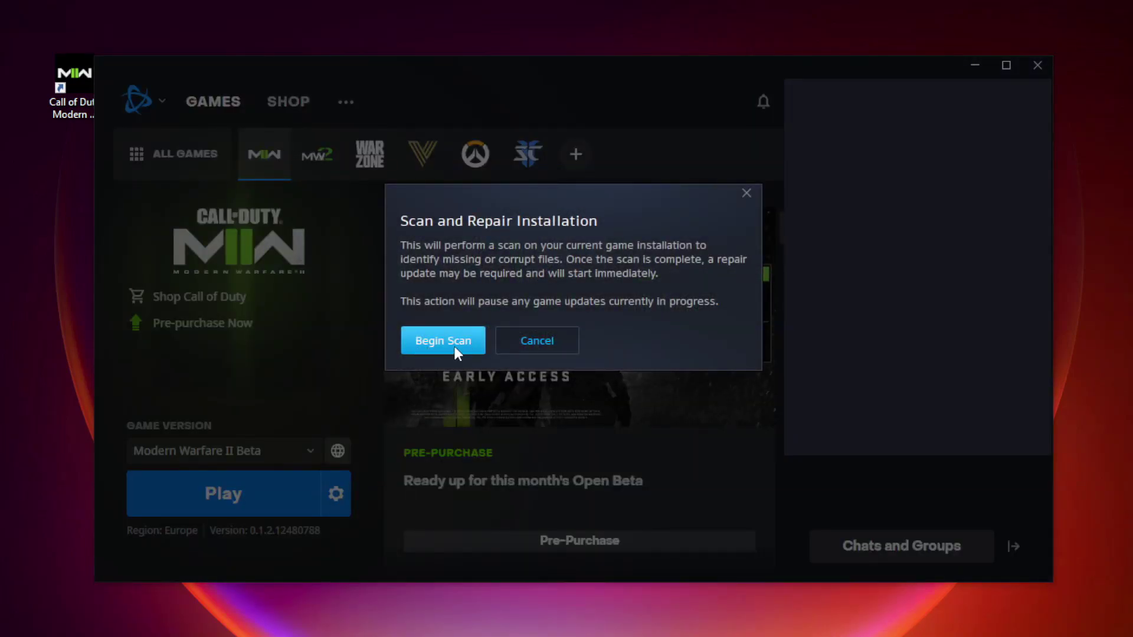
left_click(440, 344)
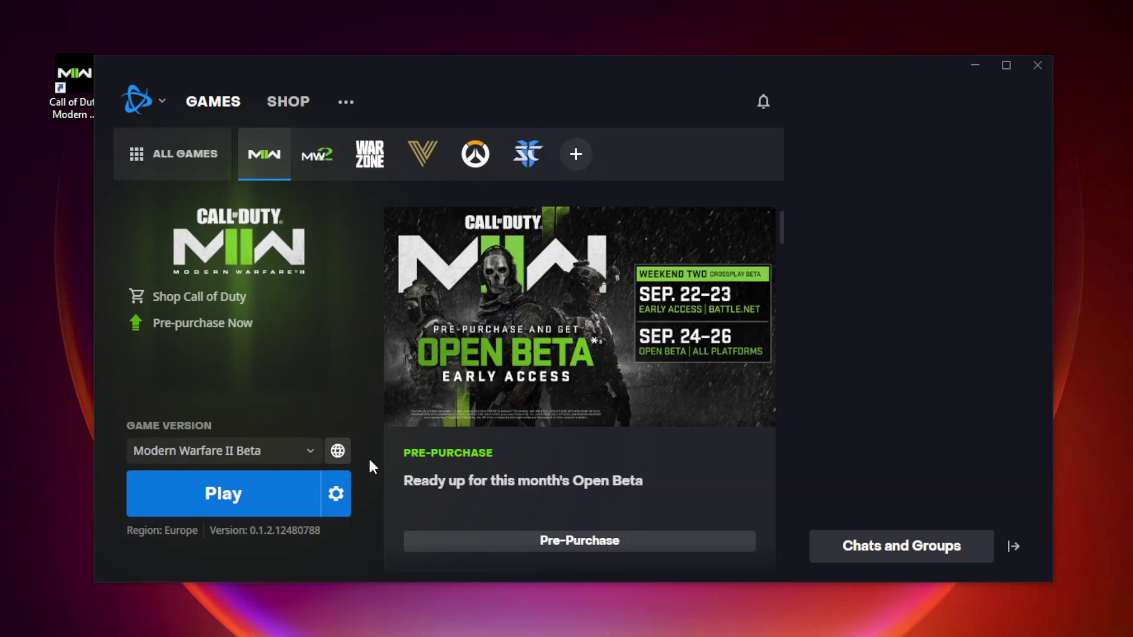
left_click(973, 67)
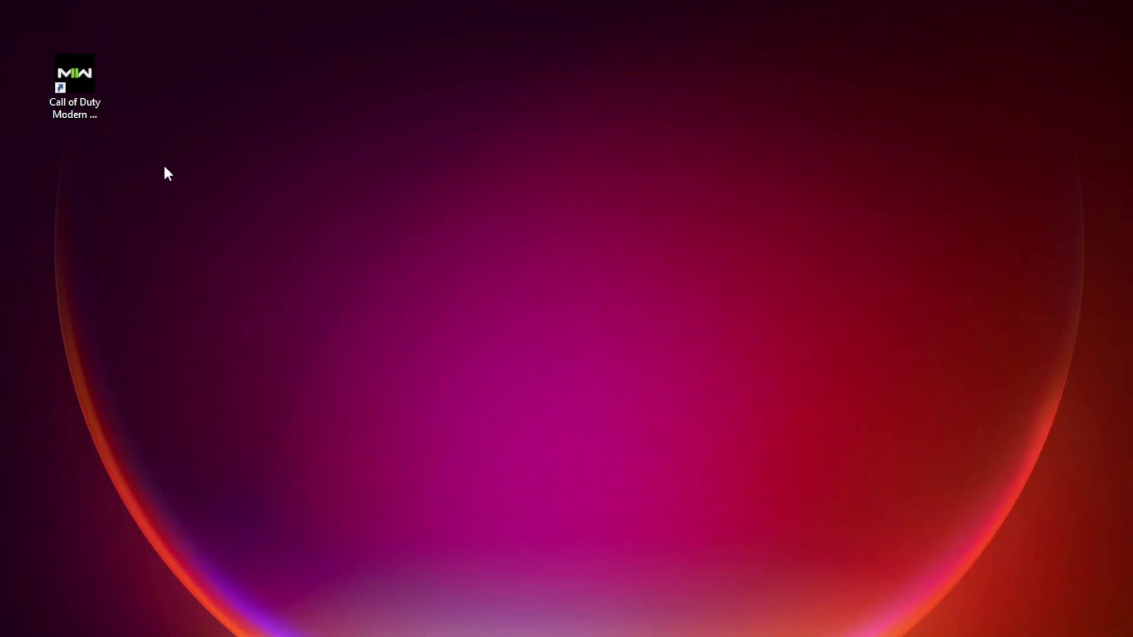
- Open the Call of Duty Modern Warfare II desktop shortcut's properties at the Compatibility tab
left_click(74, 88)
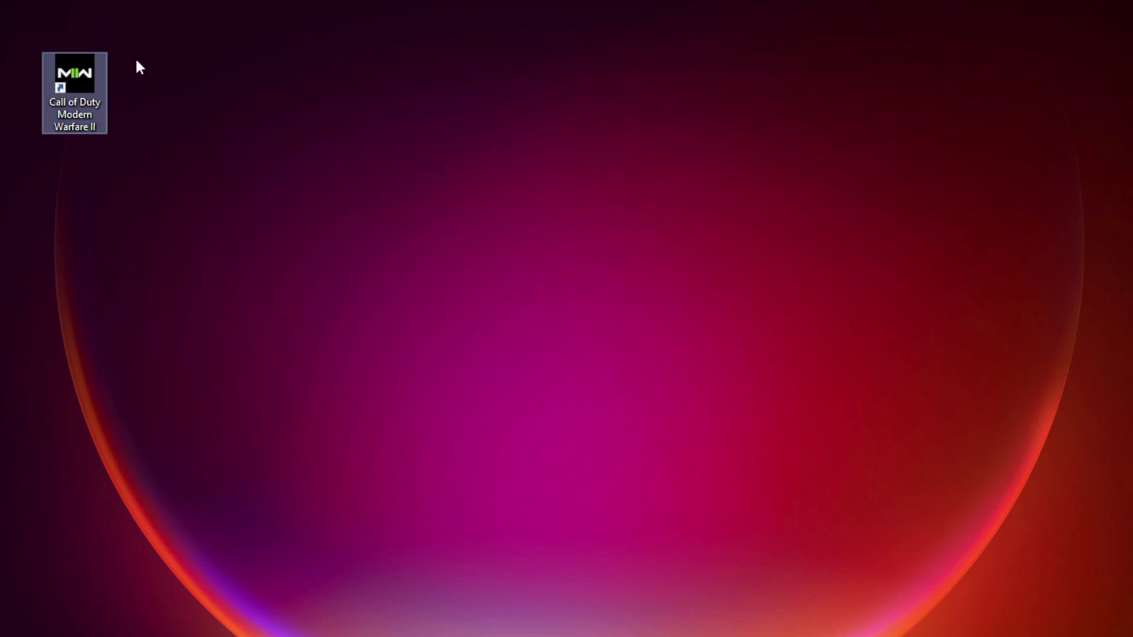
right_click(82, 64)
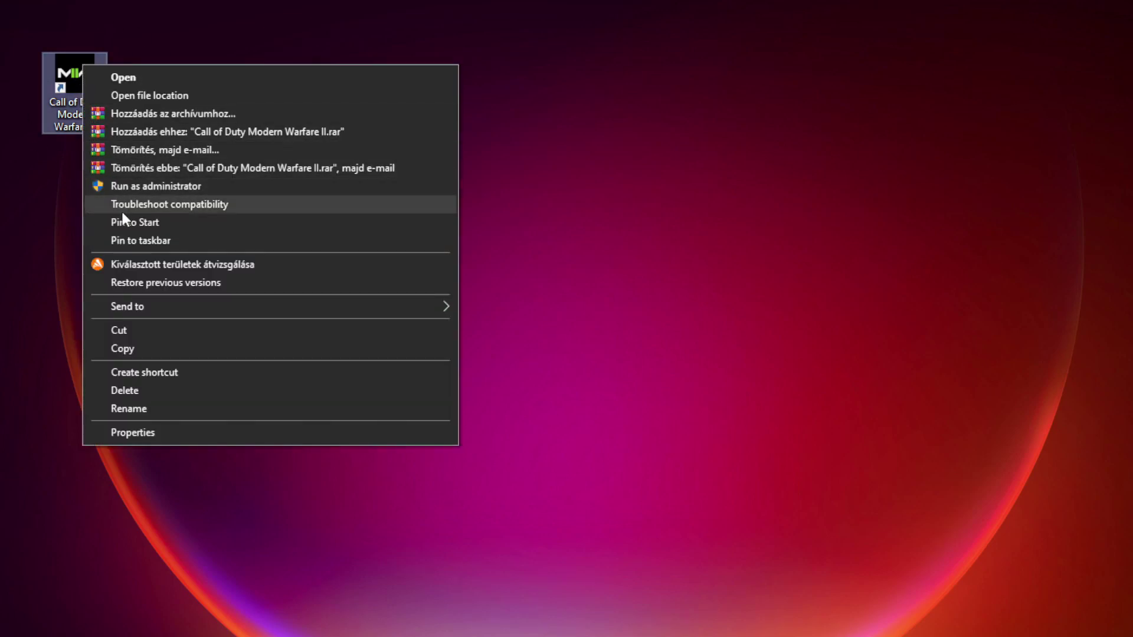
left_click(288, 432)
left_click_drag(236, 77, 556, 110)
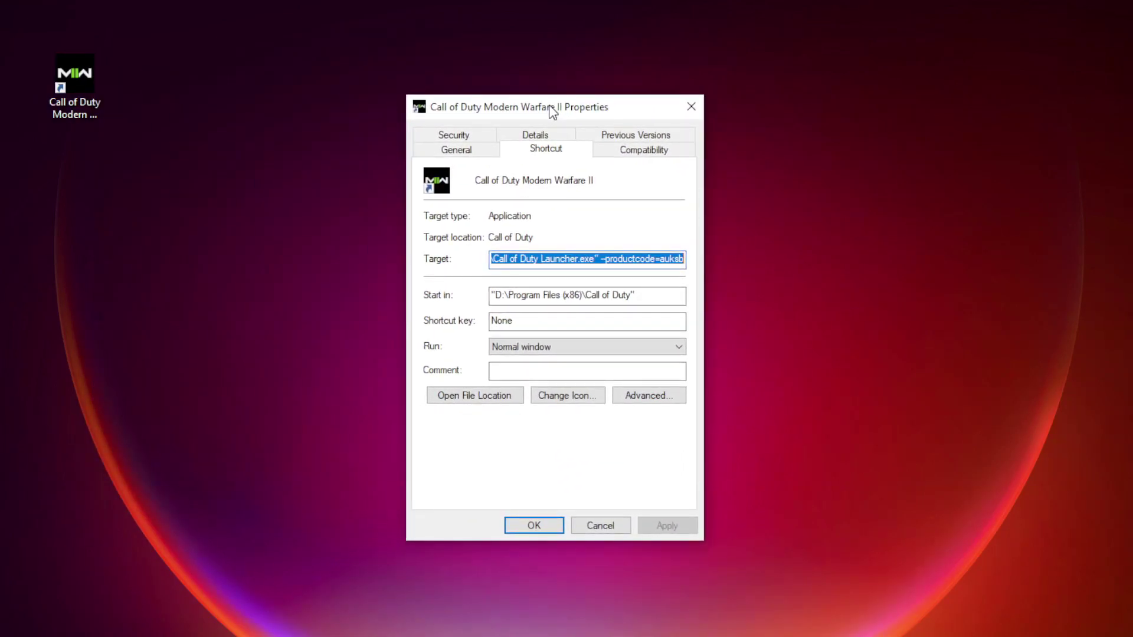
left_click(651, 155)
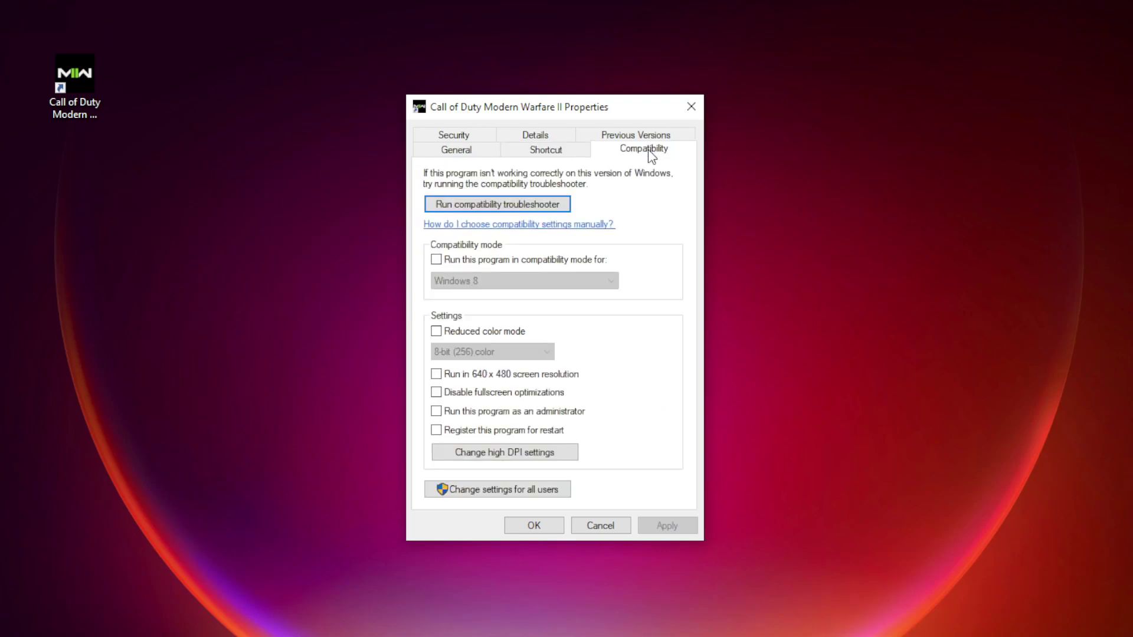
- Set Windows 8 compatibility mode, disable fullscreen optimizations, run as administrator, and apply
left_click(518, 259)
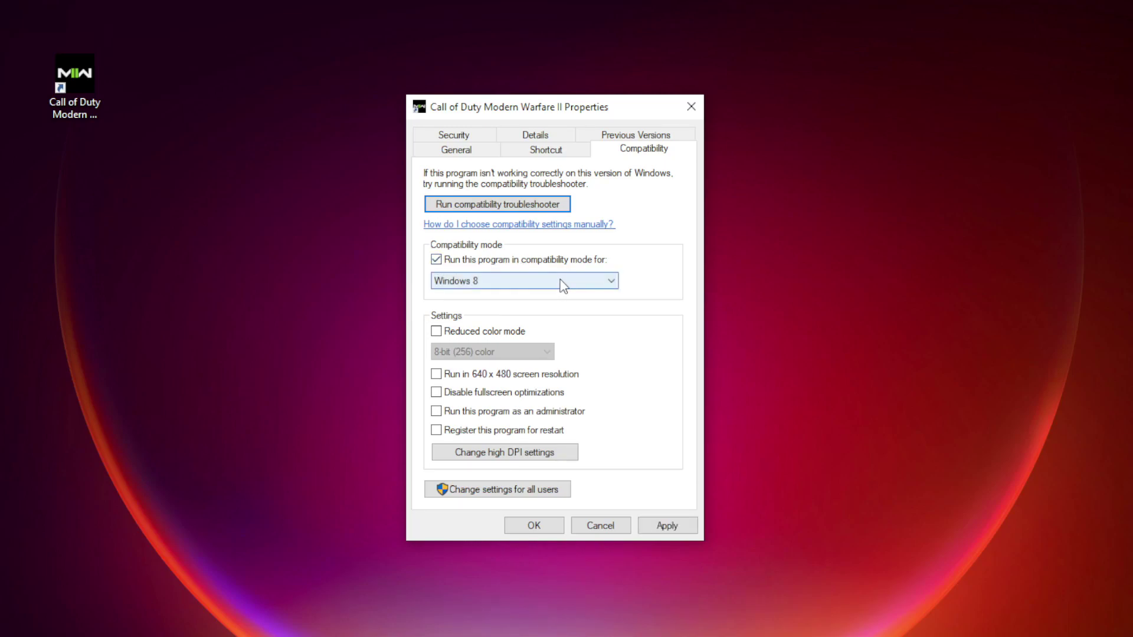
left_click(561, 283)
left_click(511, 382)
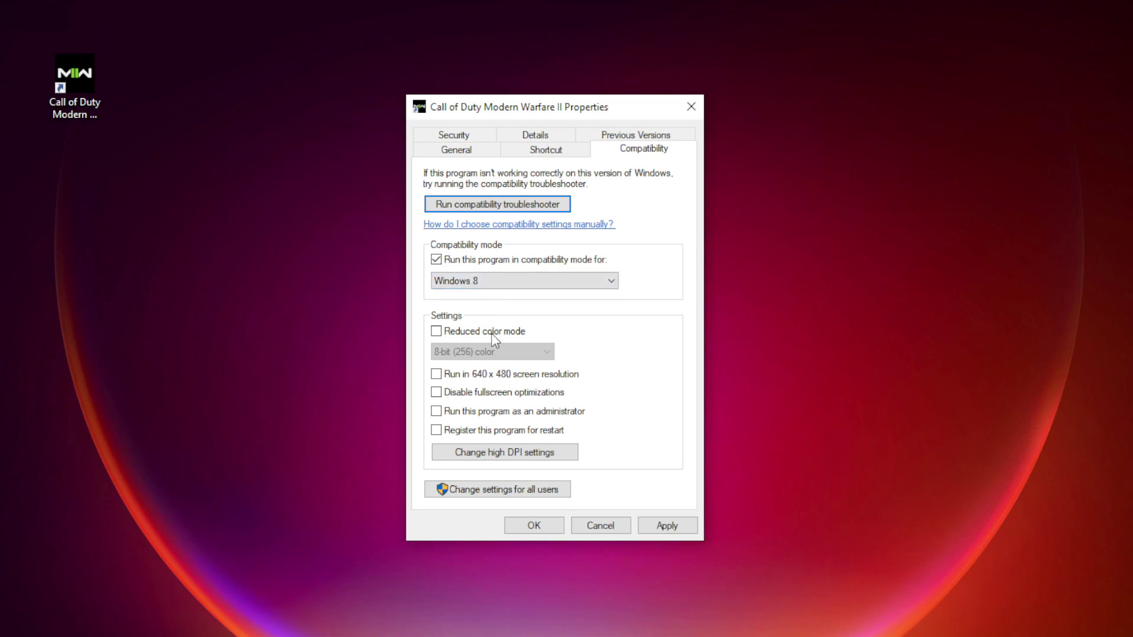
left_click(463, 395)
left_click(464, 414)
left_click(676, 529)
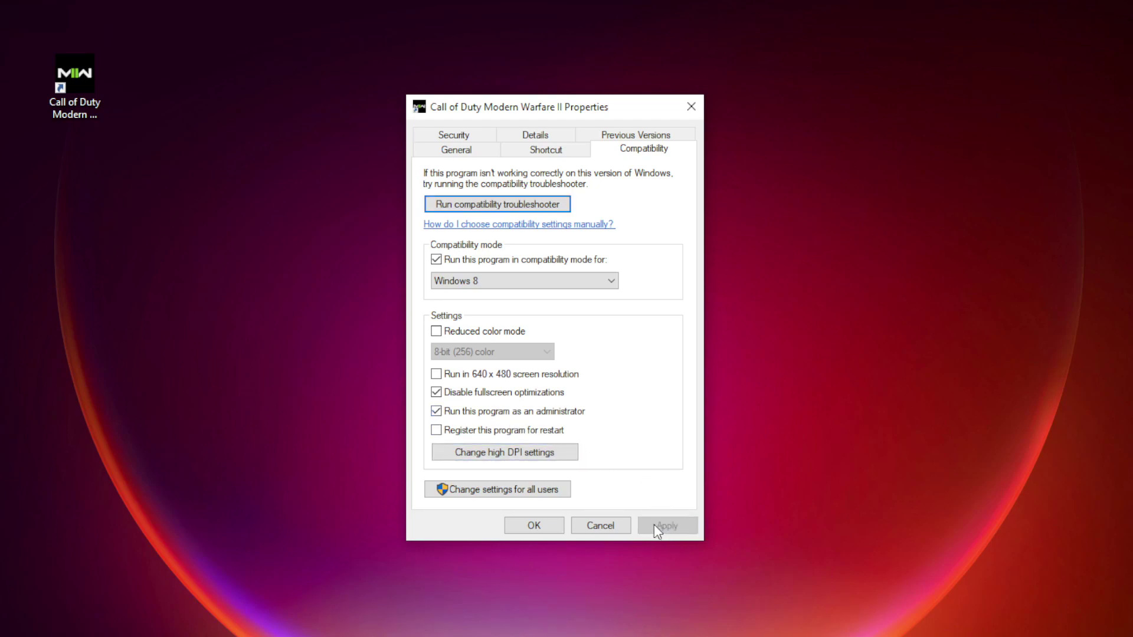
left_click(557, 529)
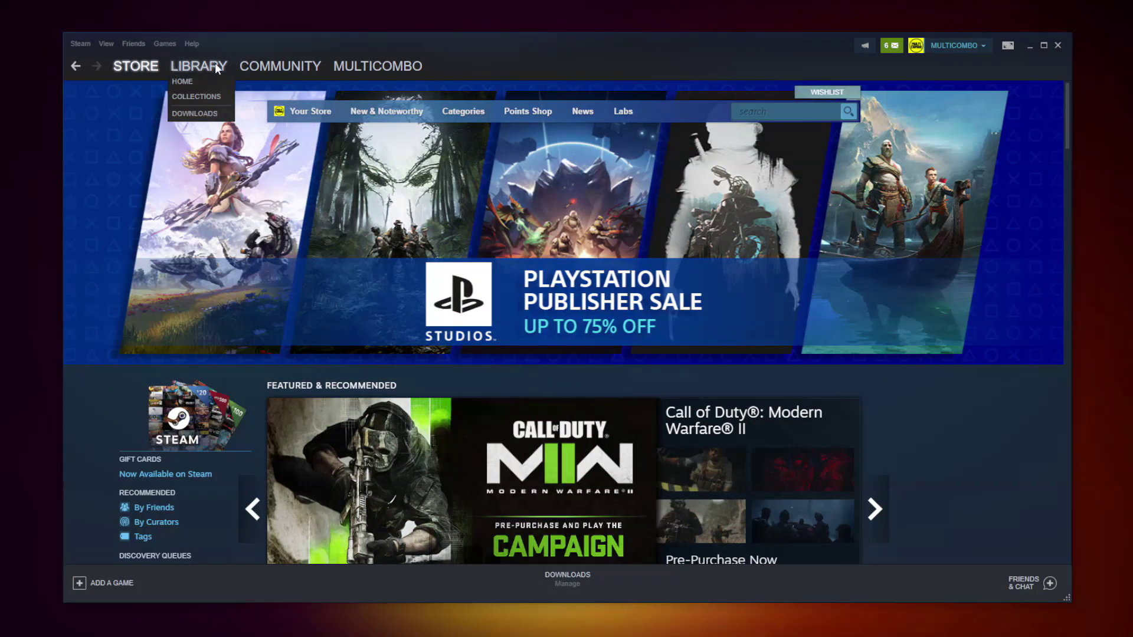
- Verify all 3367 Counter-Strike: Global Offensive game files in Steam and open its install folder
left_click(194, 68)
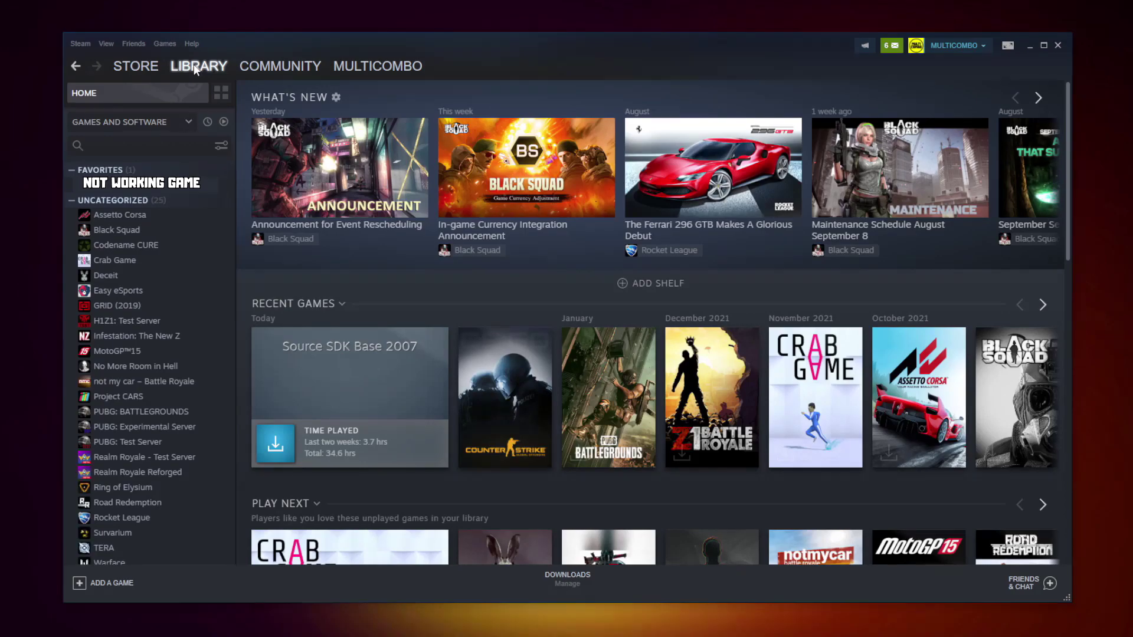
right_click(218, 188)
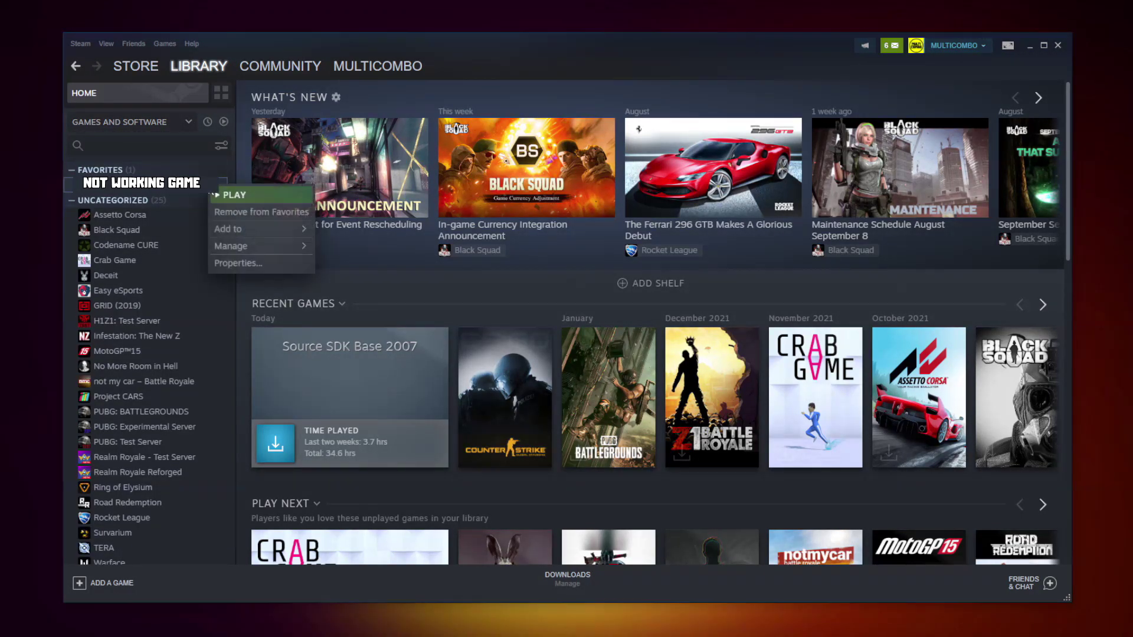
left_click(252, 262)
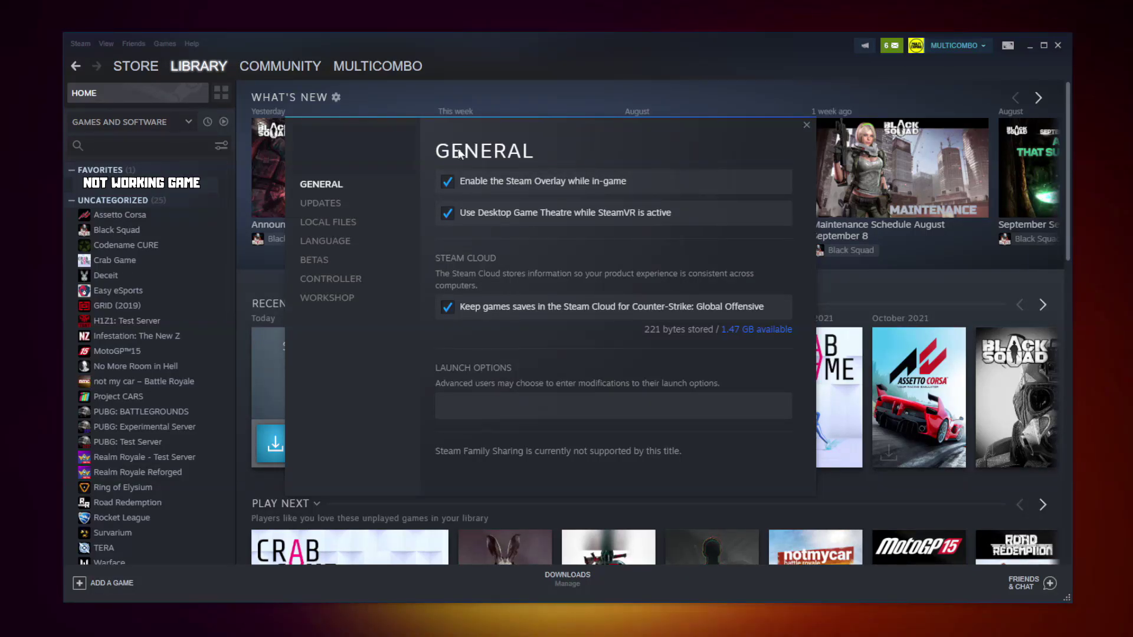
left_click(332, 224)
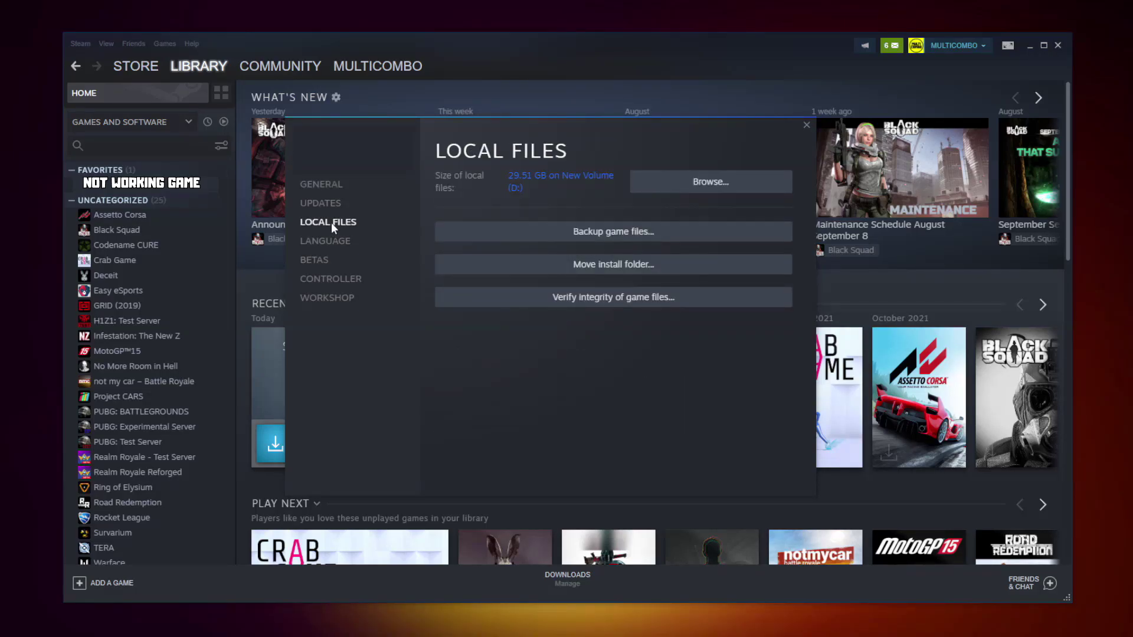
left_click(619, 306)
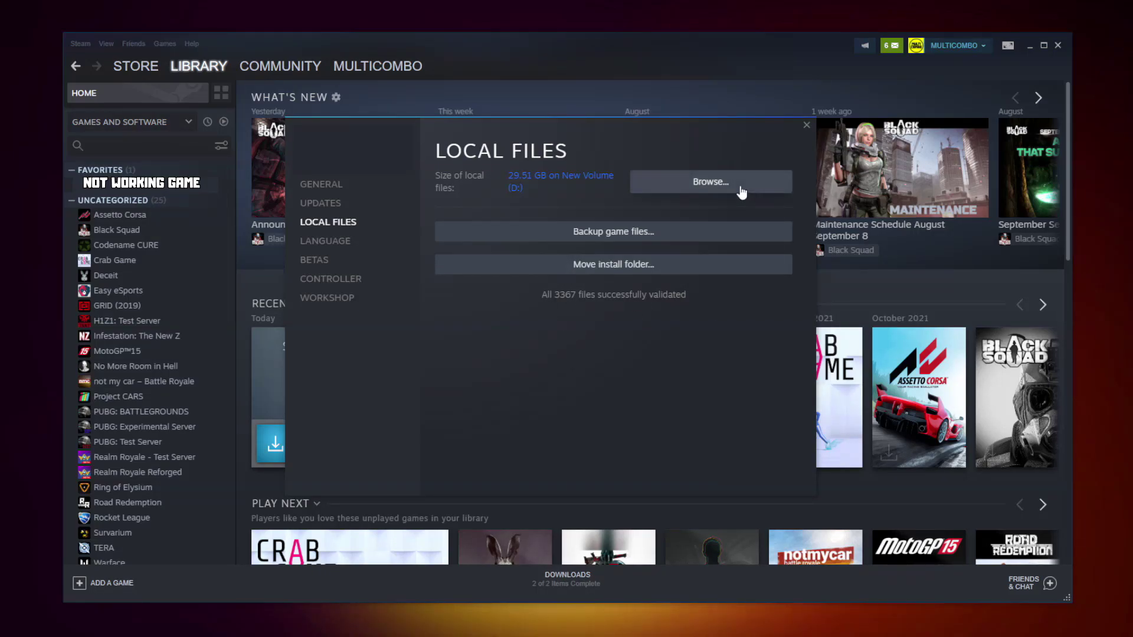
left_click(718, 186)
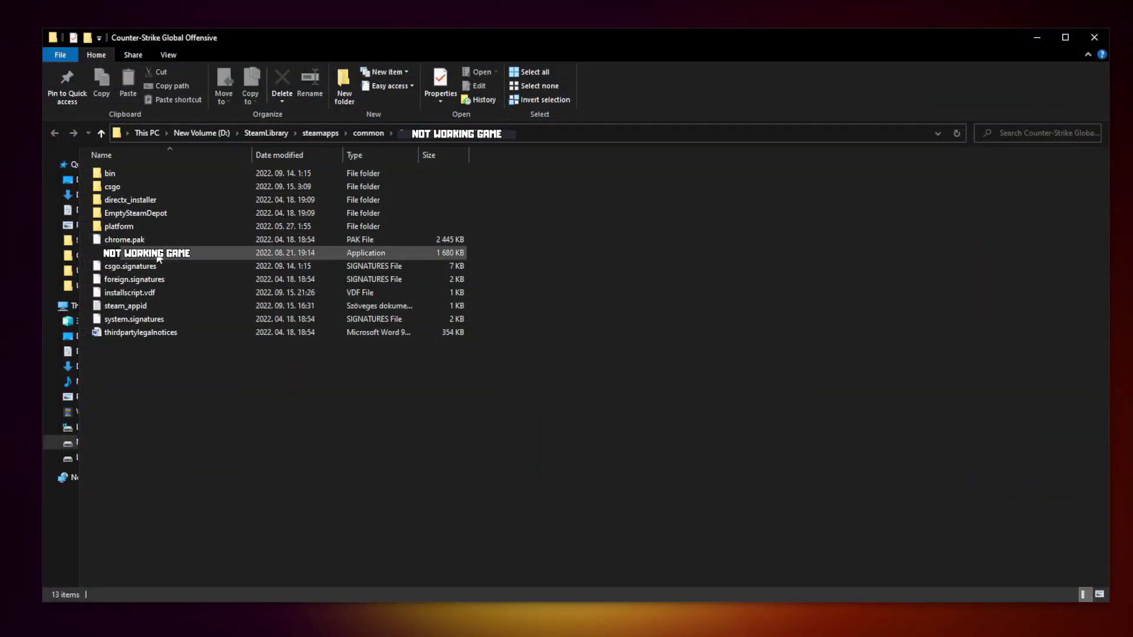
- Open the game executable's properties at the Compatibility tab
left_click(236, 254)
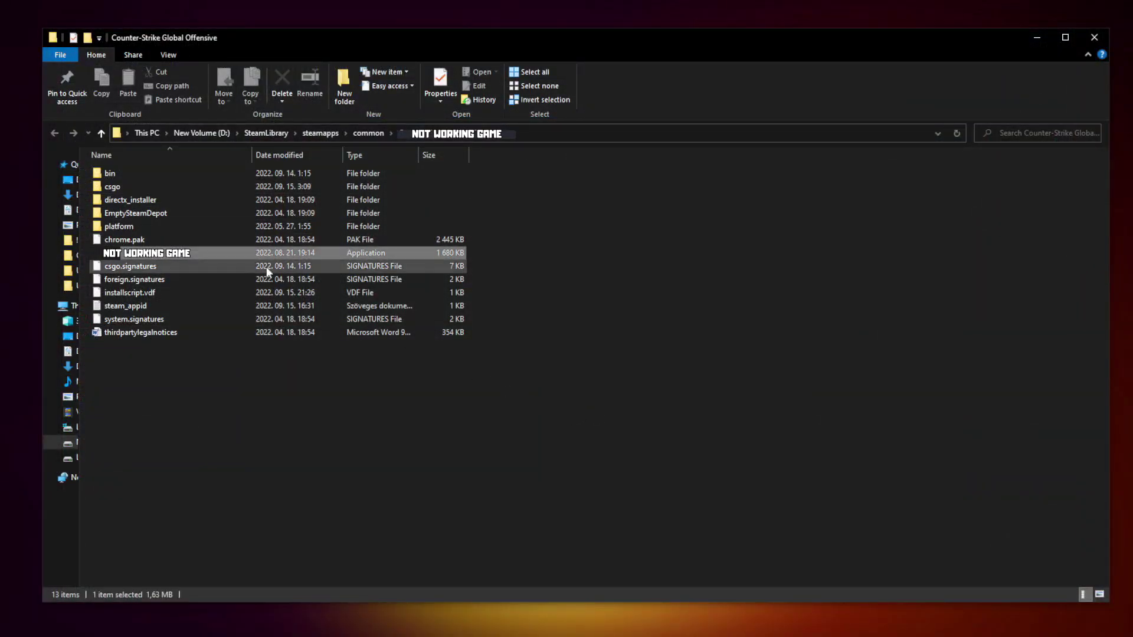
right_click(226, 253)
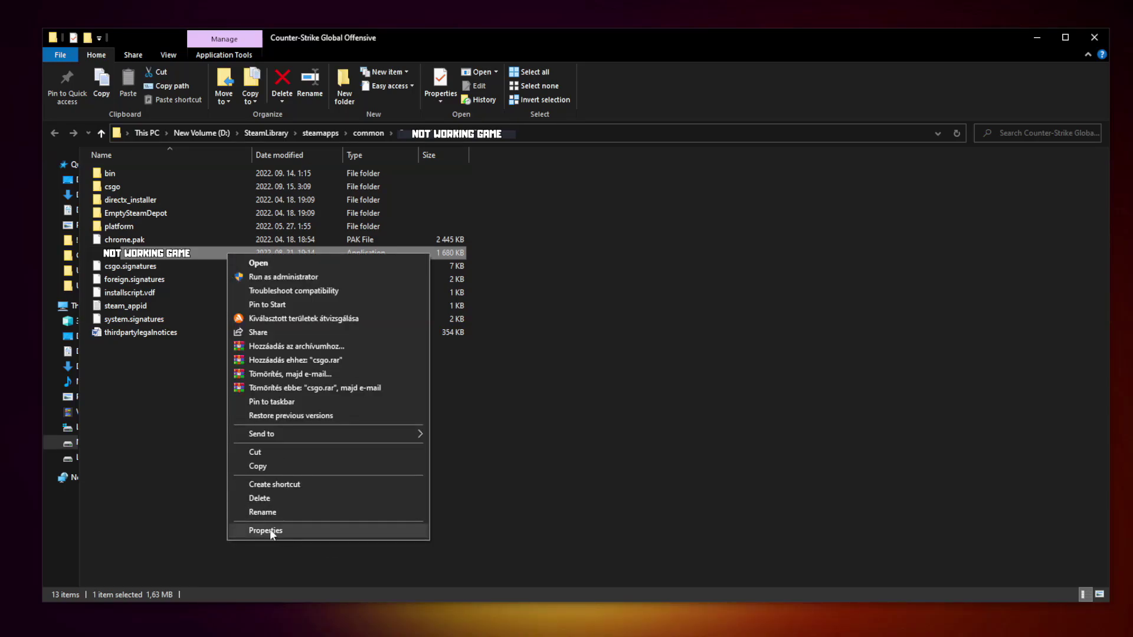
left_click(327, 529)
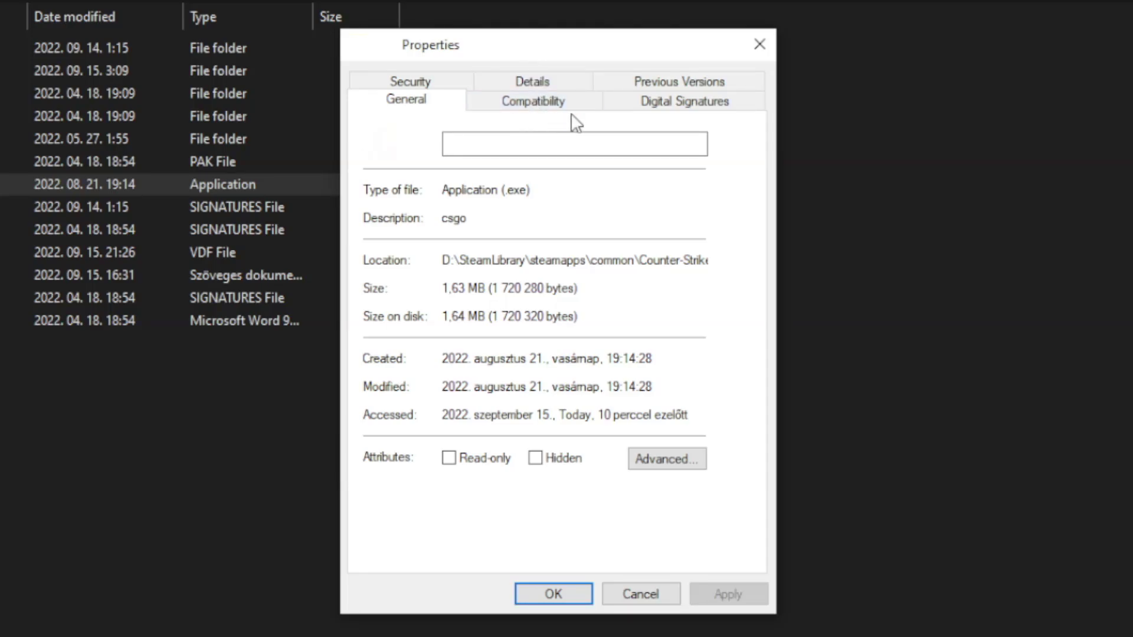
left_click(546, 114)
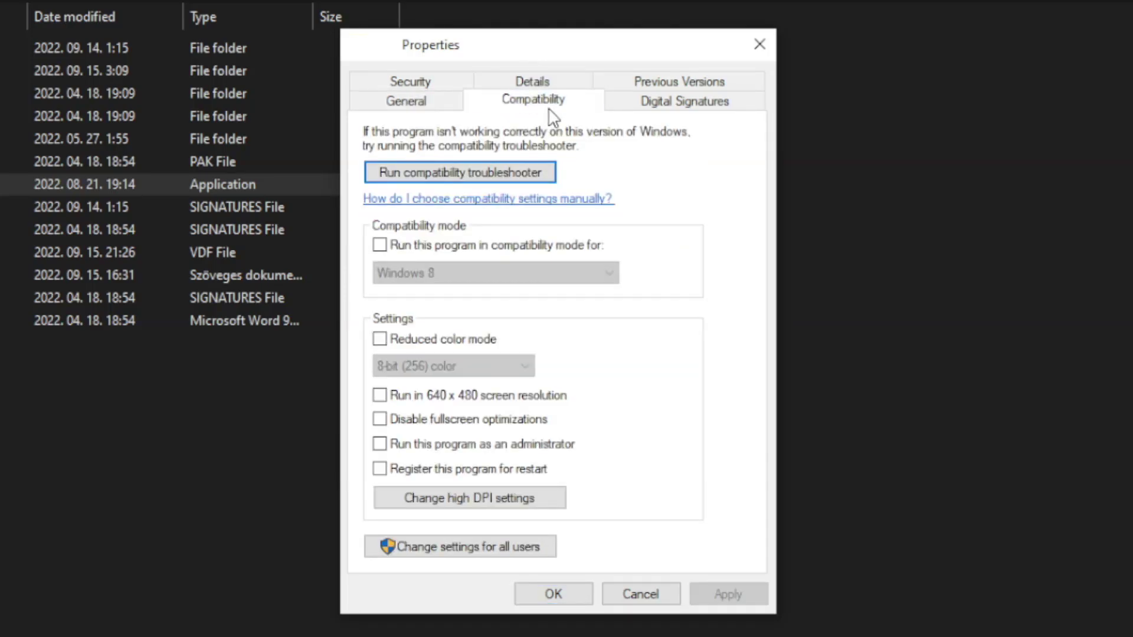
- Set Windows 8 compatibility mode, disable fullscreen optimizations, run as administrator, and apply
left_click(389, 248)
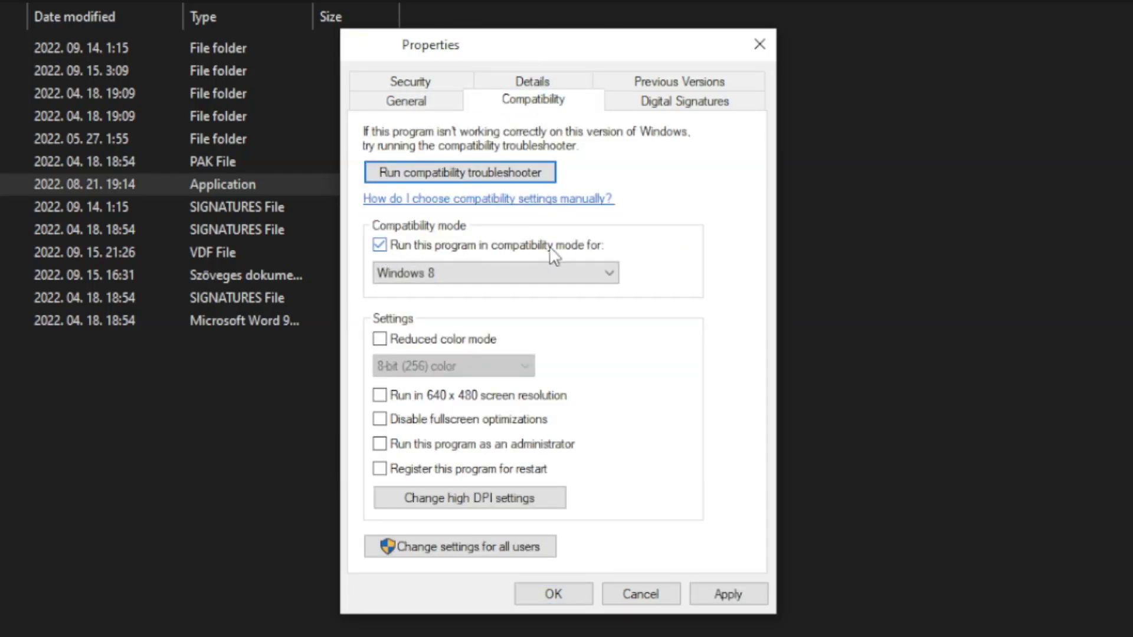
left_click(439, 273)
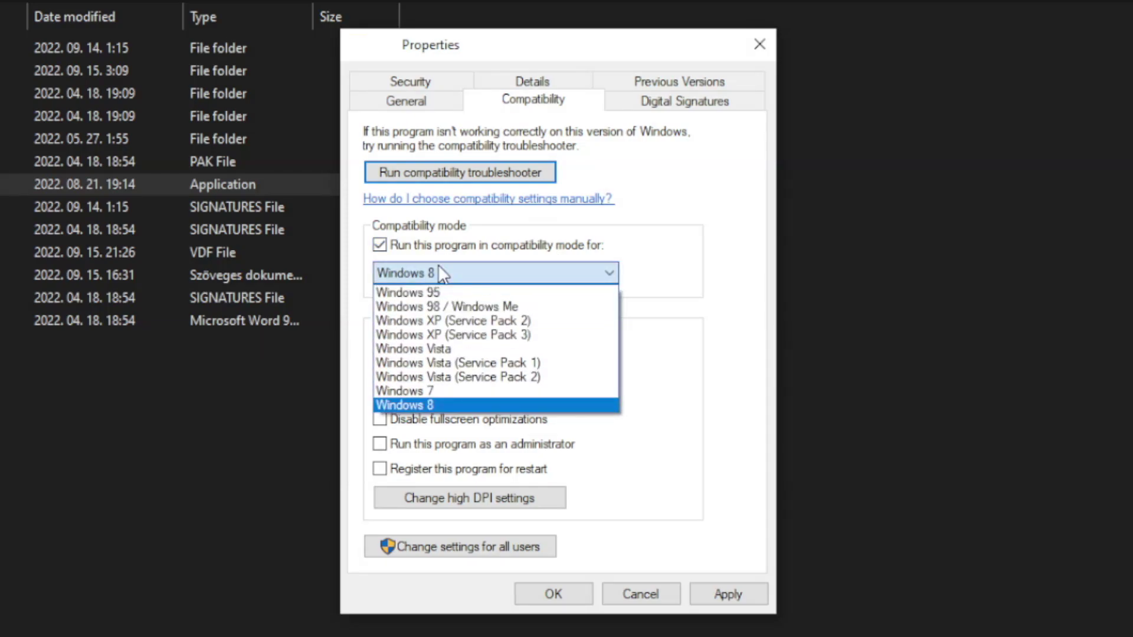
left_click(439, 404)
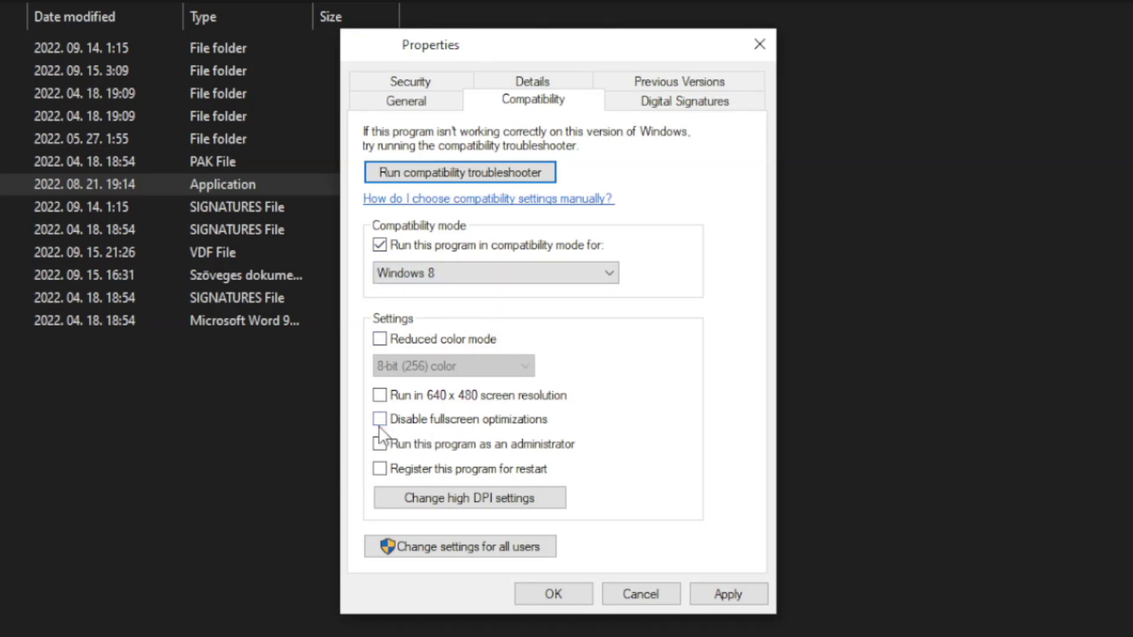
left_click(459, 423)
left_click(547, 452)
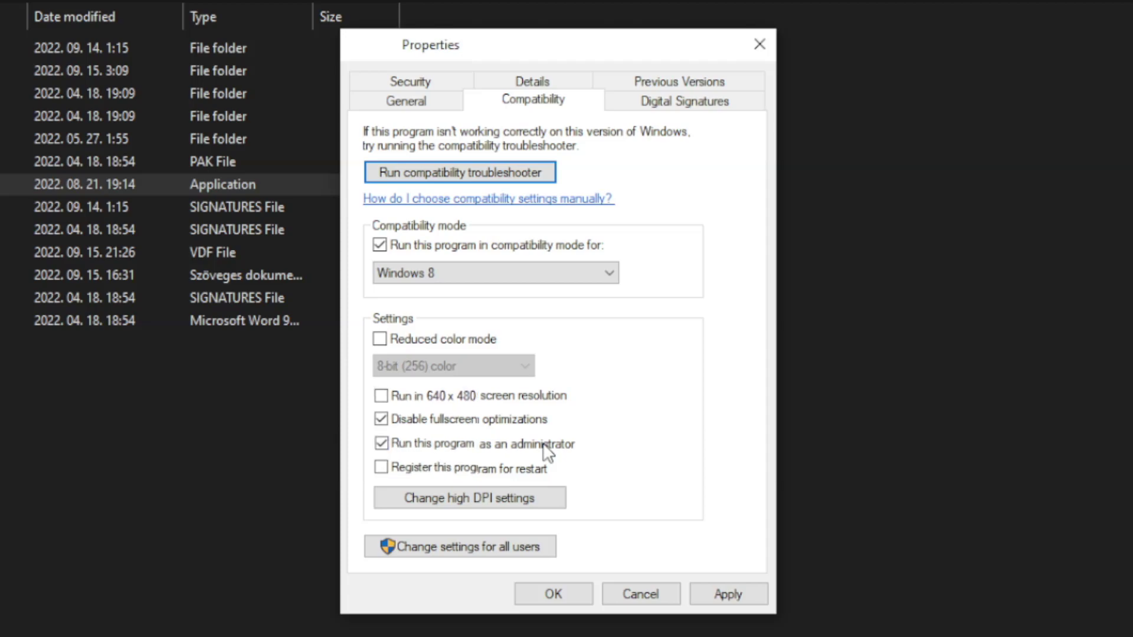
left_click(729, 594)
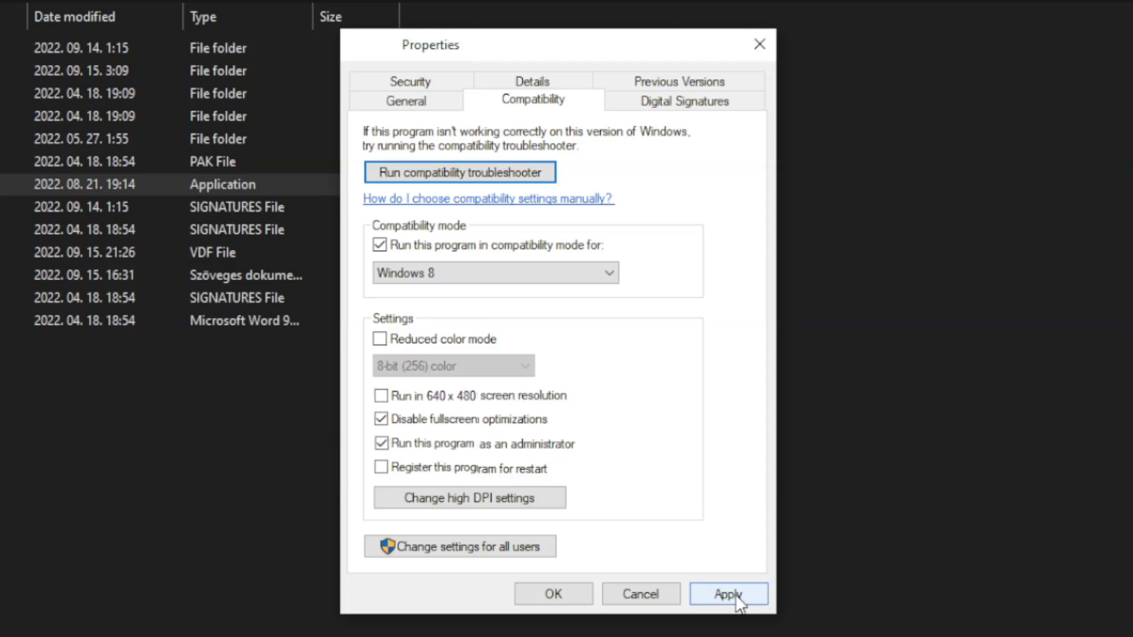
left_click(552, 595)
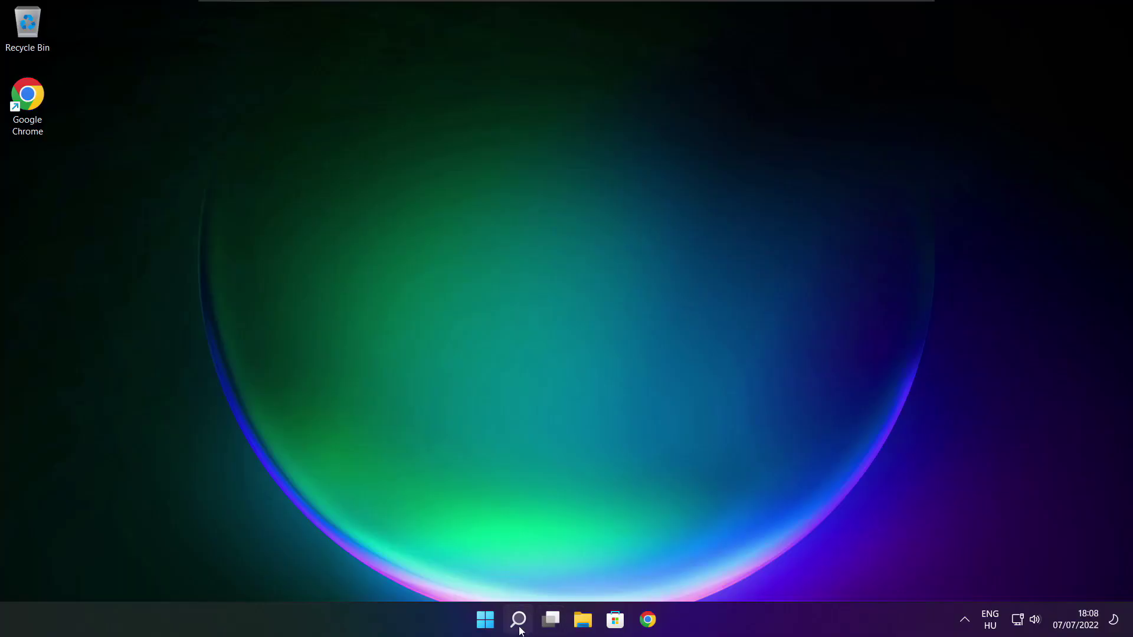
- Search Windows for 'device manager'
left_click(519, 621)
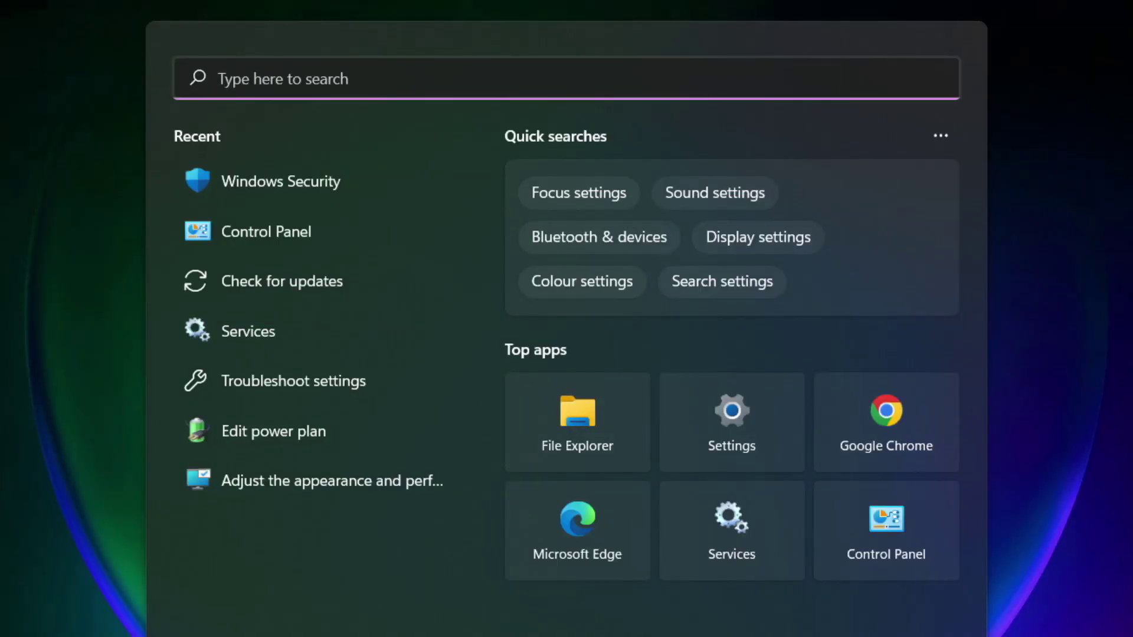
type("devi")
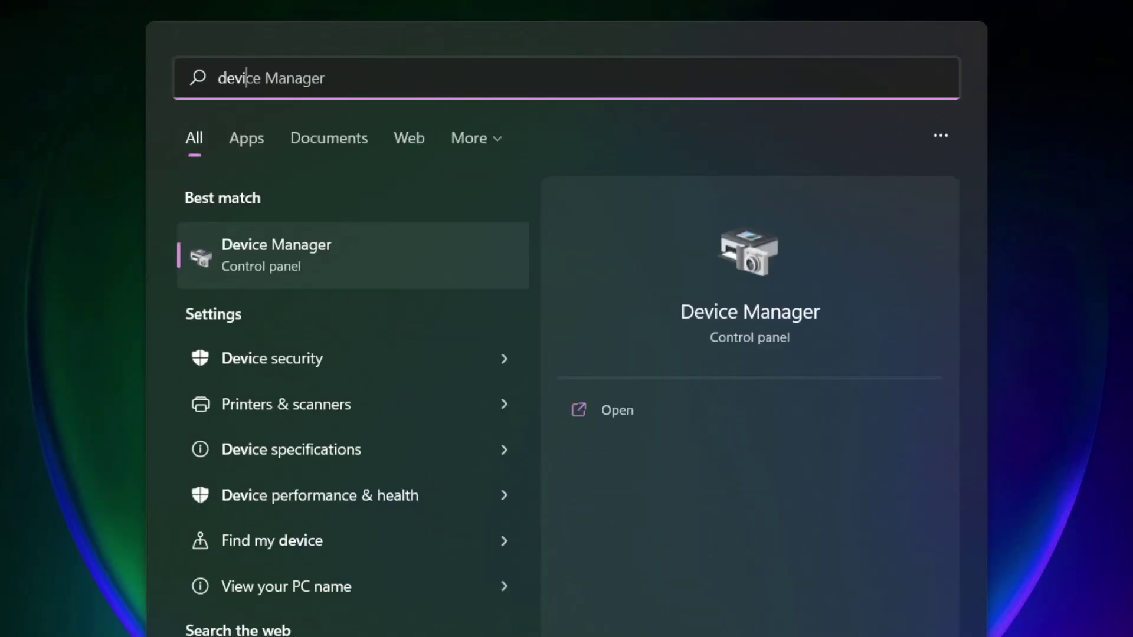
type("ce man")
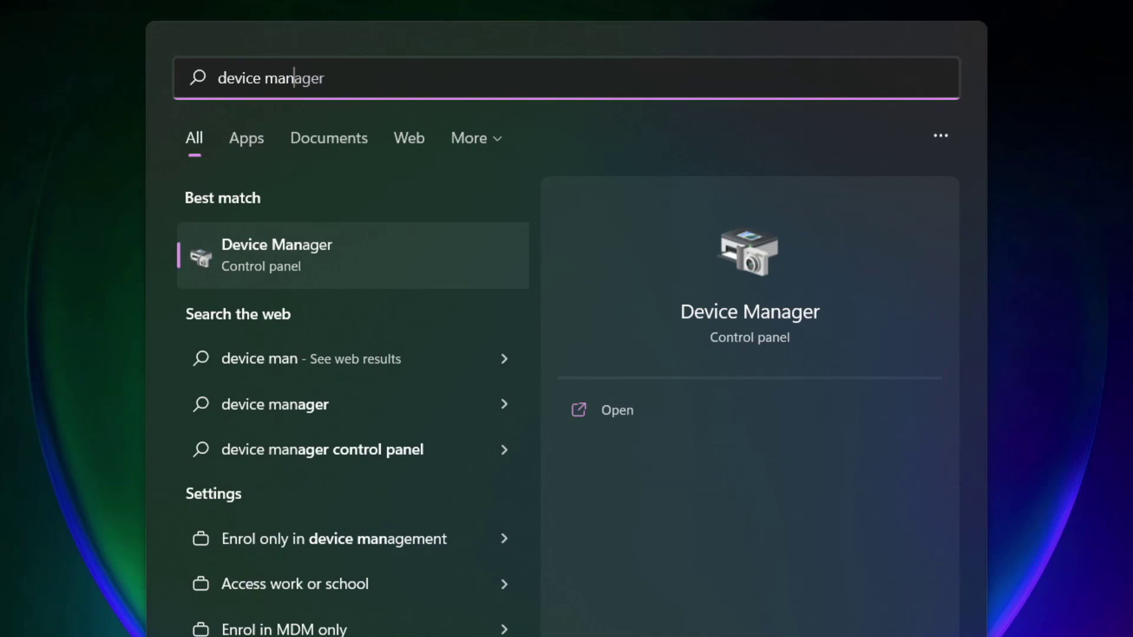
type("ager")
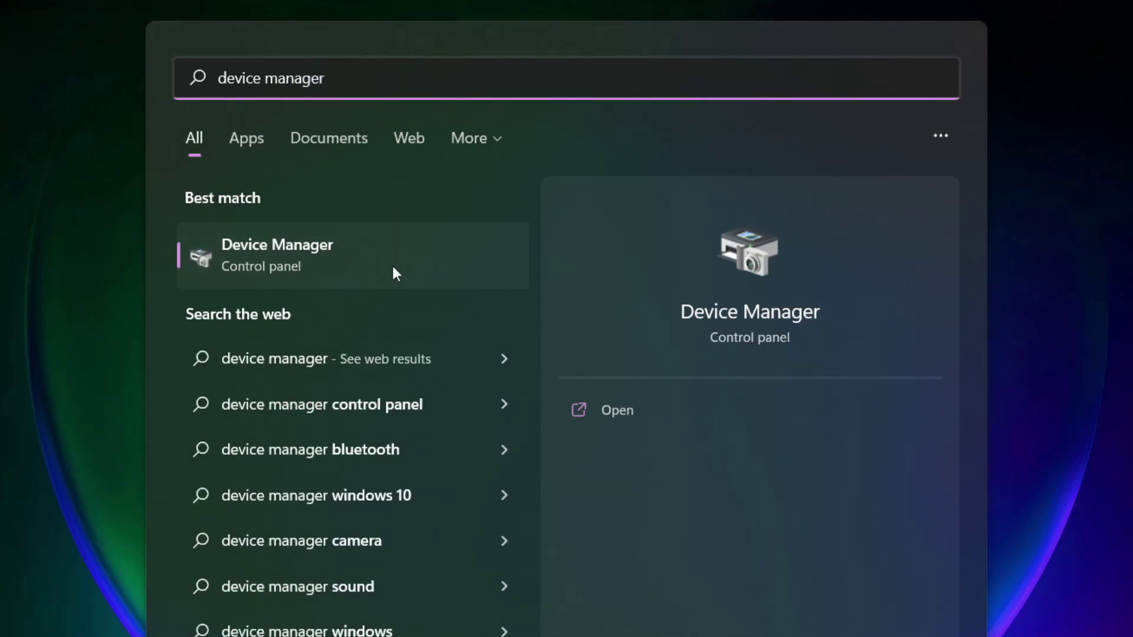
- Auto-search for a newer VMware SVGA 3D display driver; the best one is already installed
left_click(417, 263)
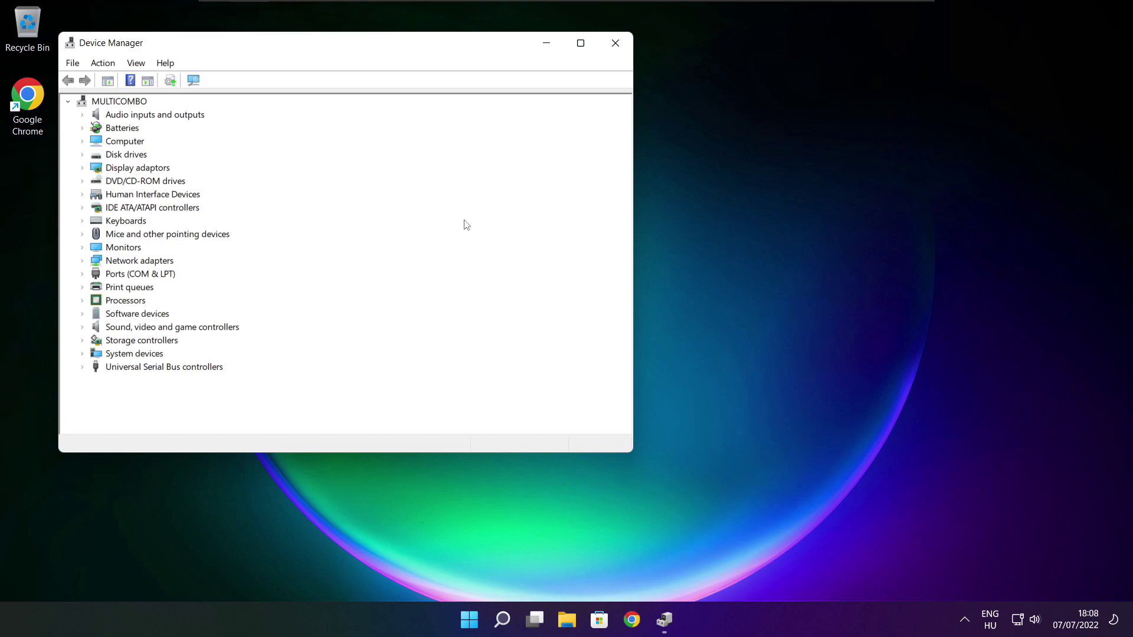
left_click(581, 46)
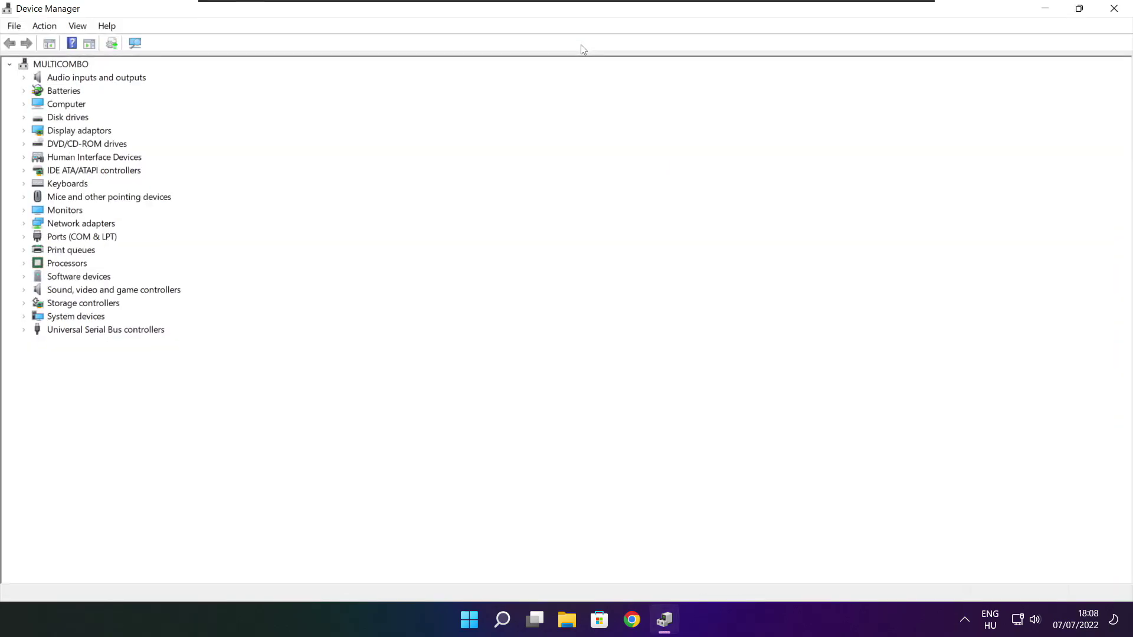
left_click(86, 206)
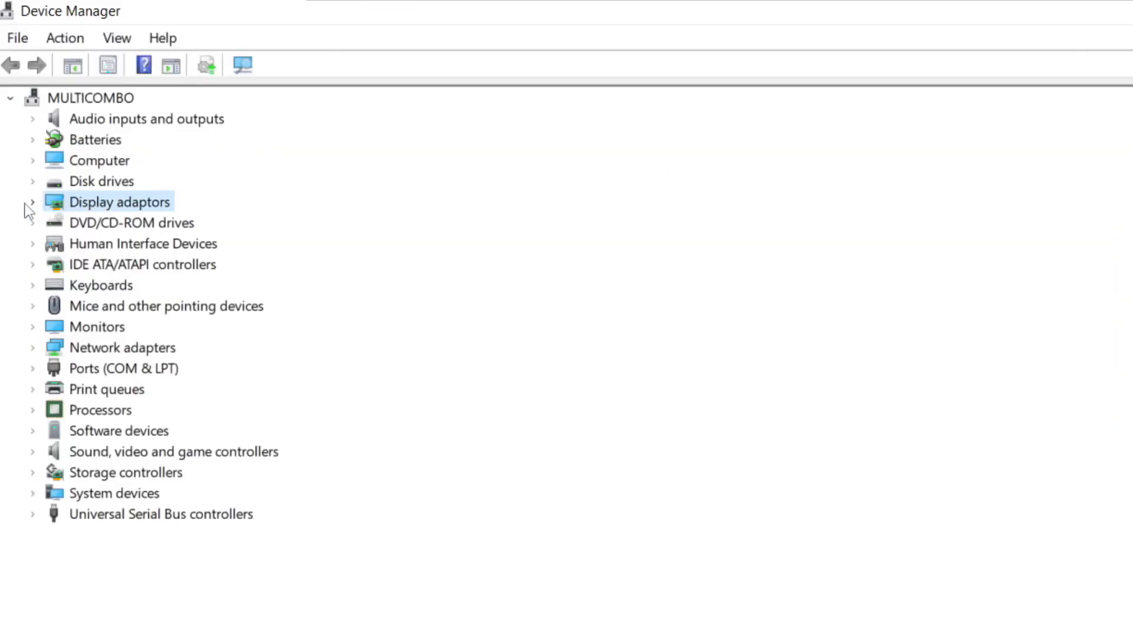
left_click(33, 204)
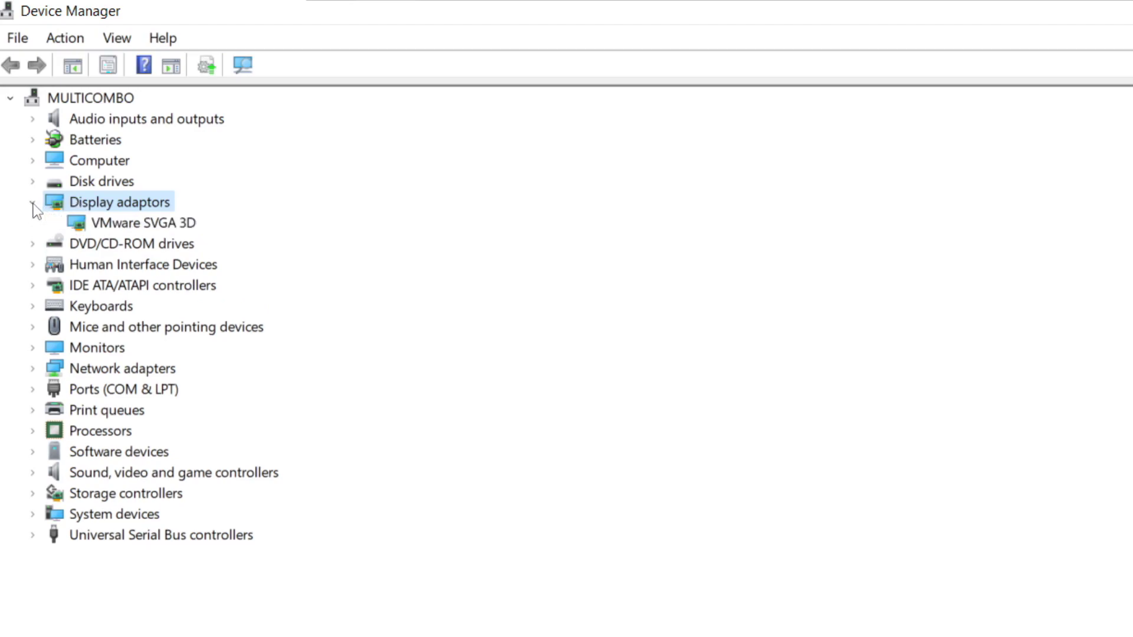
left_click(107, 230)
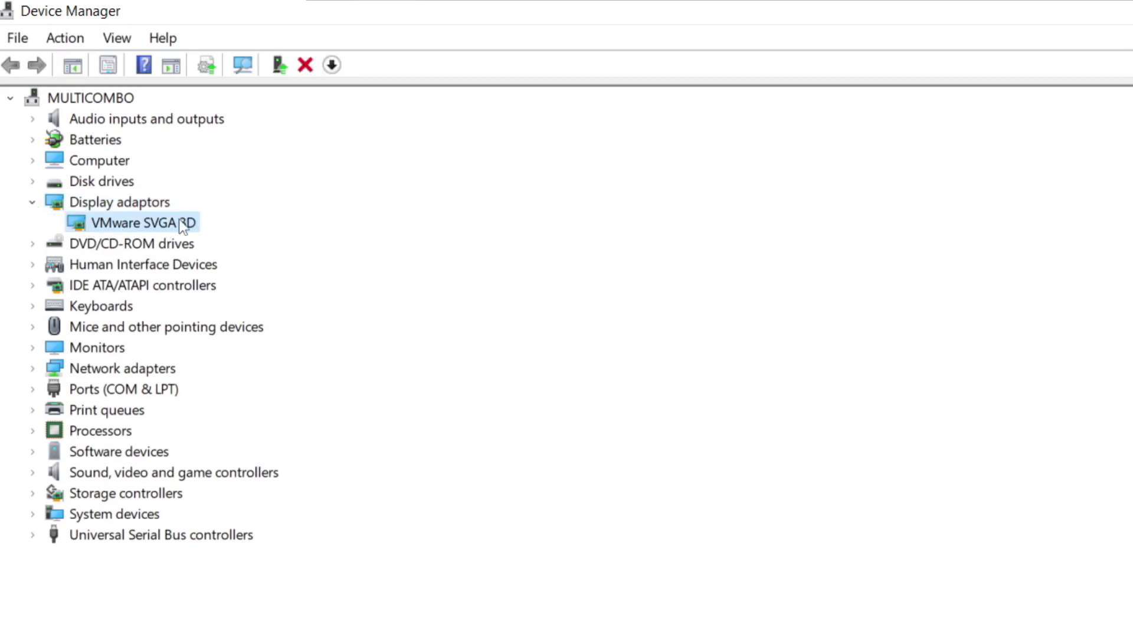
right_click(122, 225)
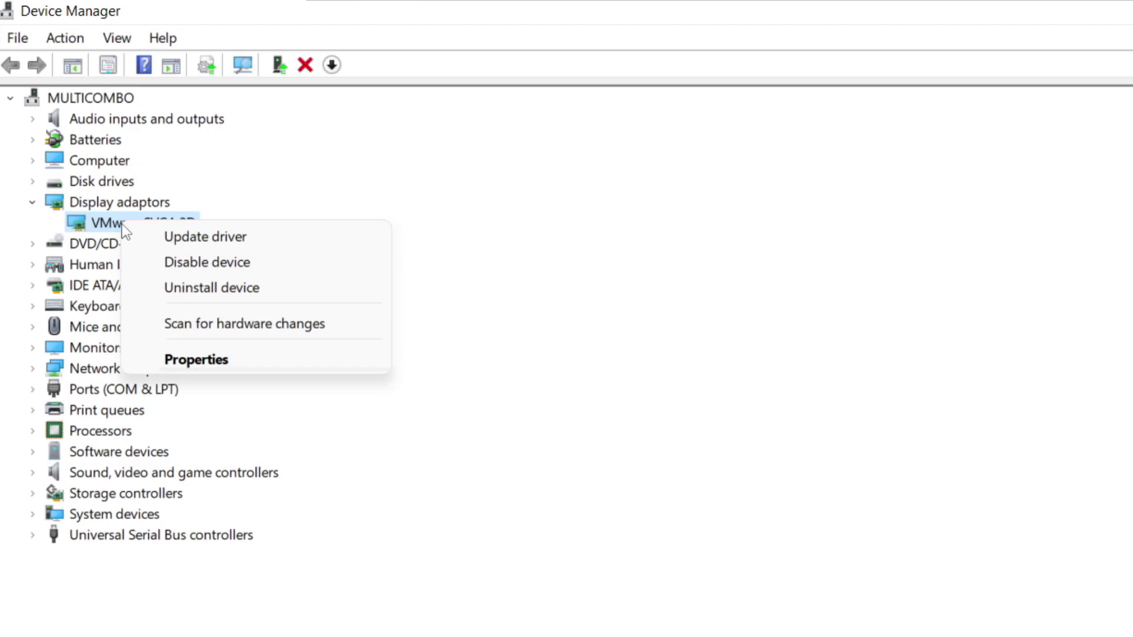
left_click(254, 238)
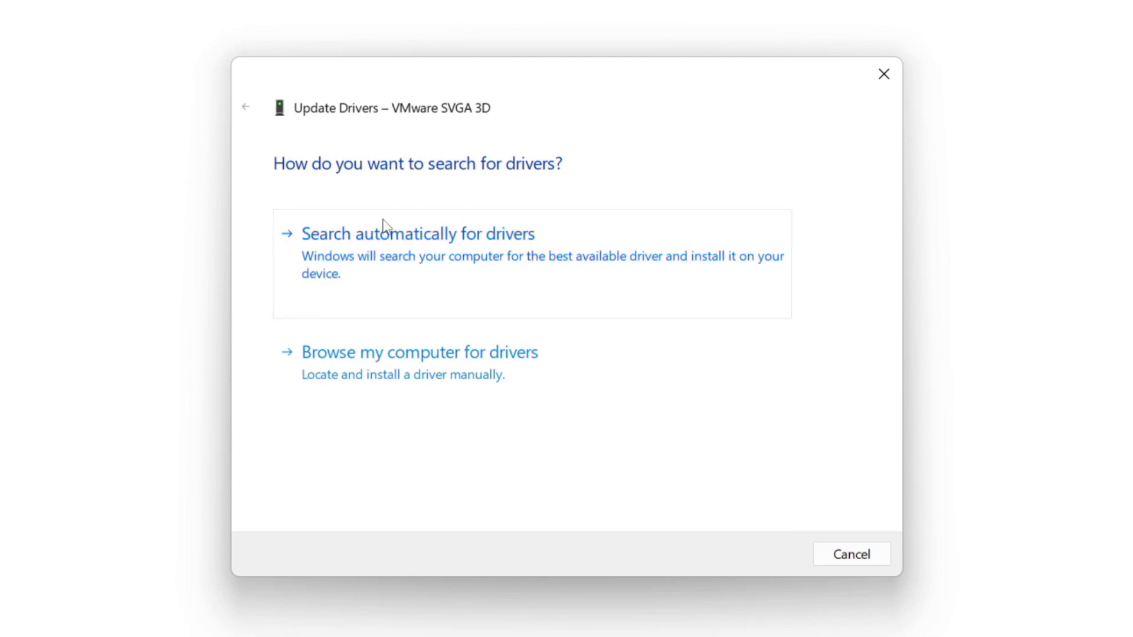
left_click(498, 269)
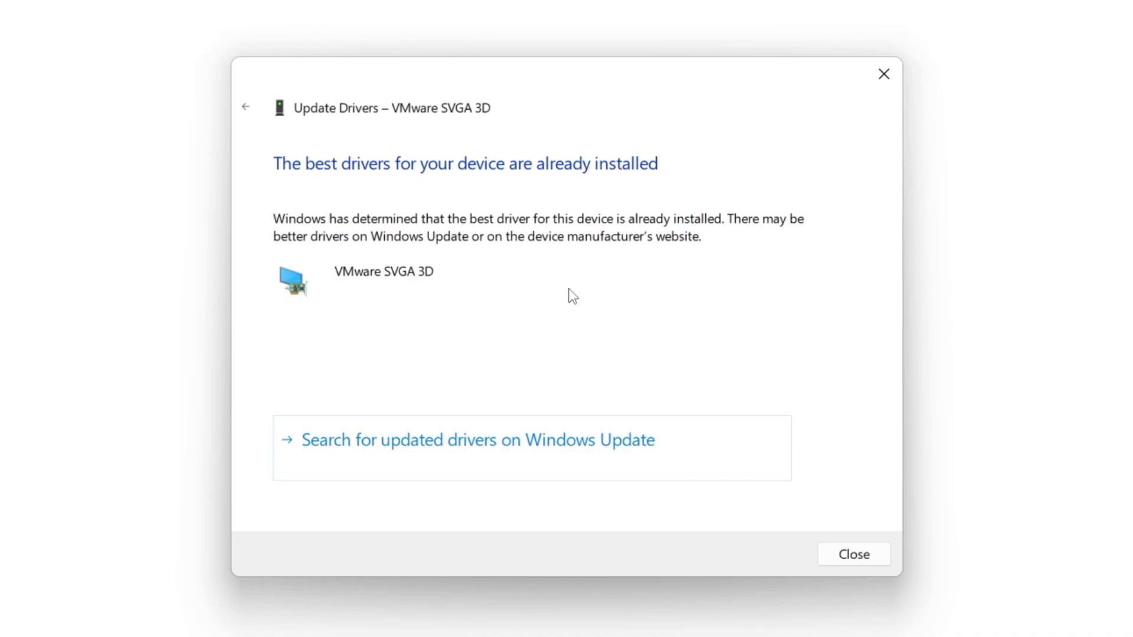
left_click(851, 556)
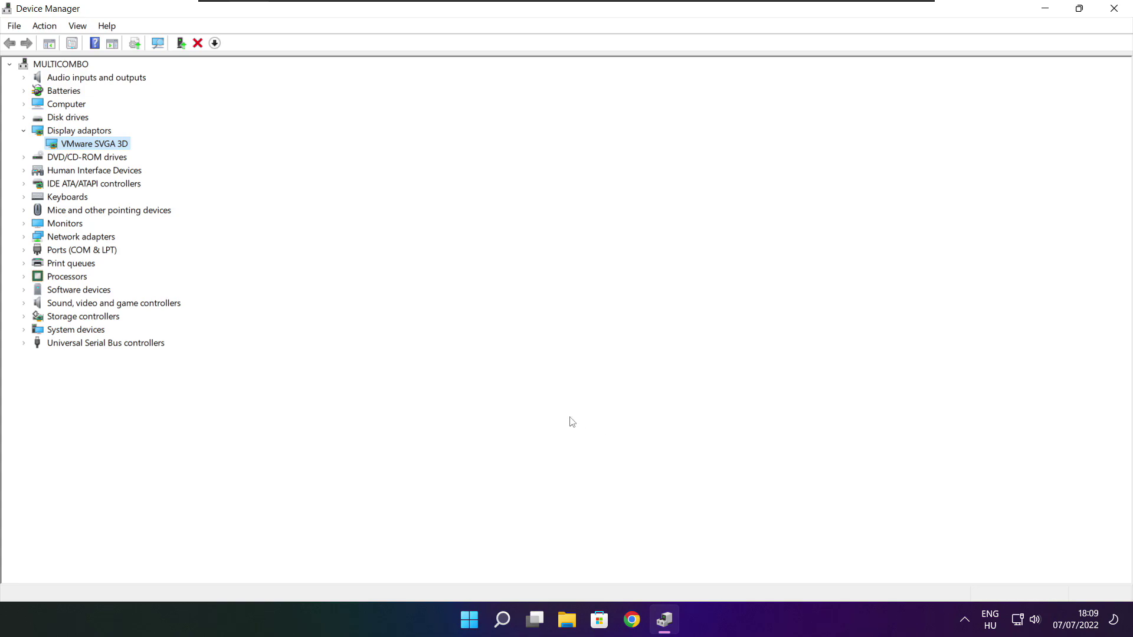
- Auto-search for a High Definition Audio Device driver under Sound, video and game controllers
left_click(51, 376)
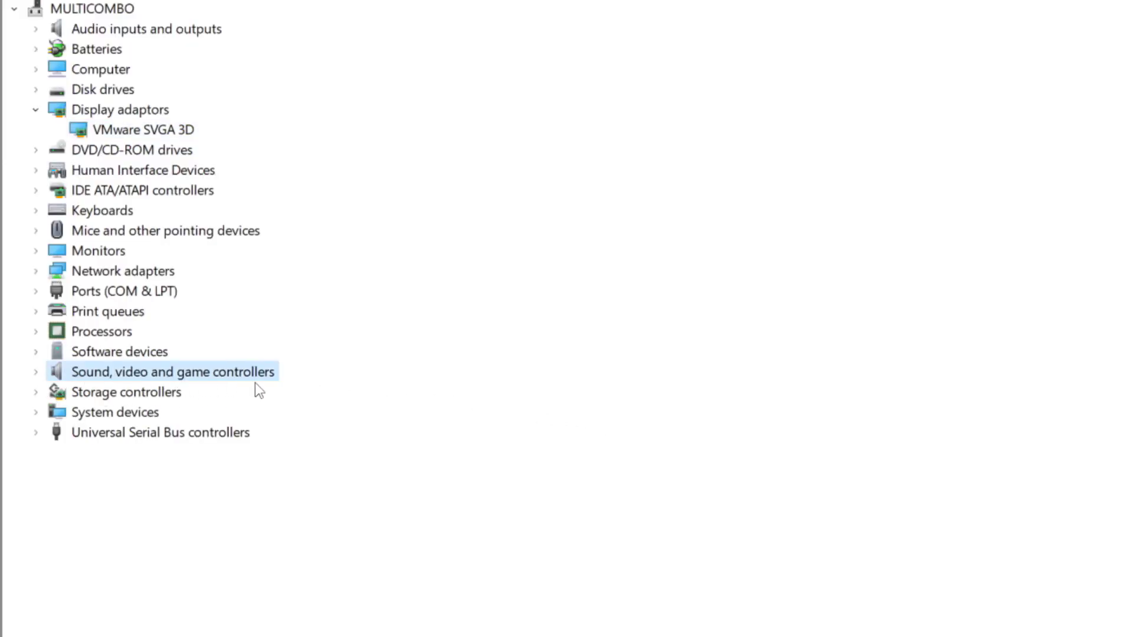
left_click(36, 374)
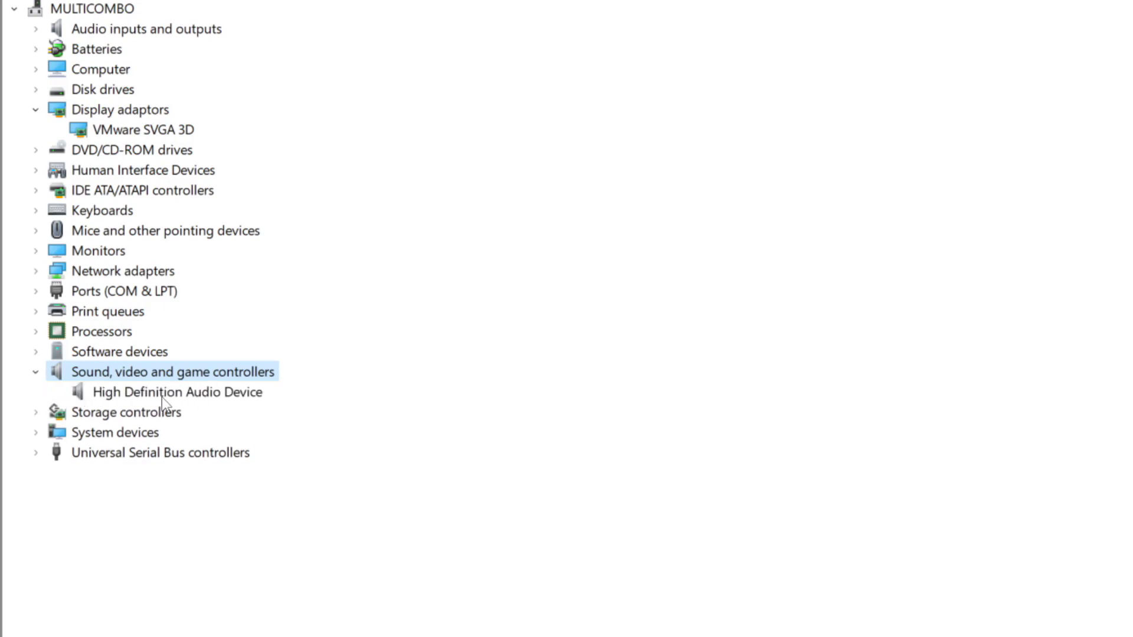
left_click(108, 397)
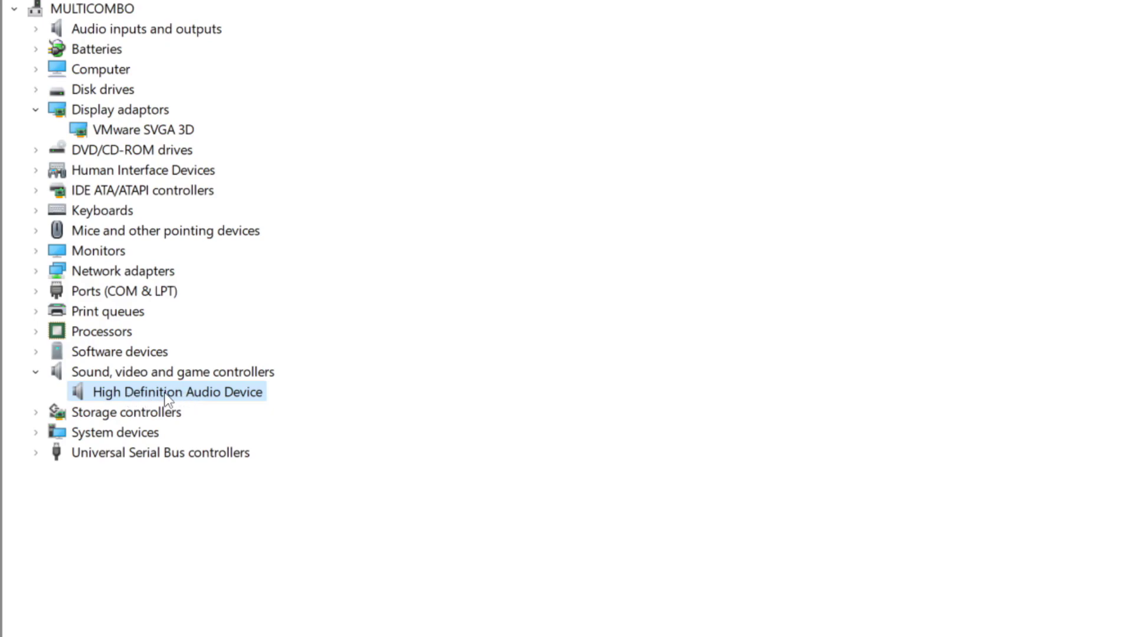
right_click(167, 398)
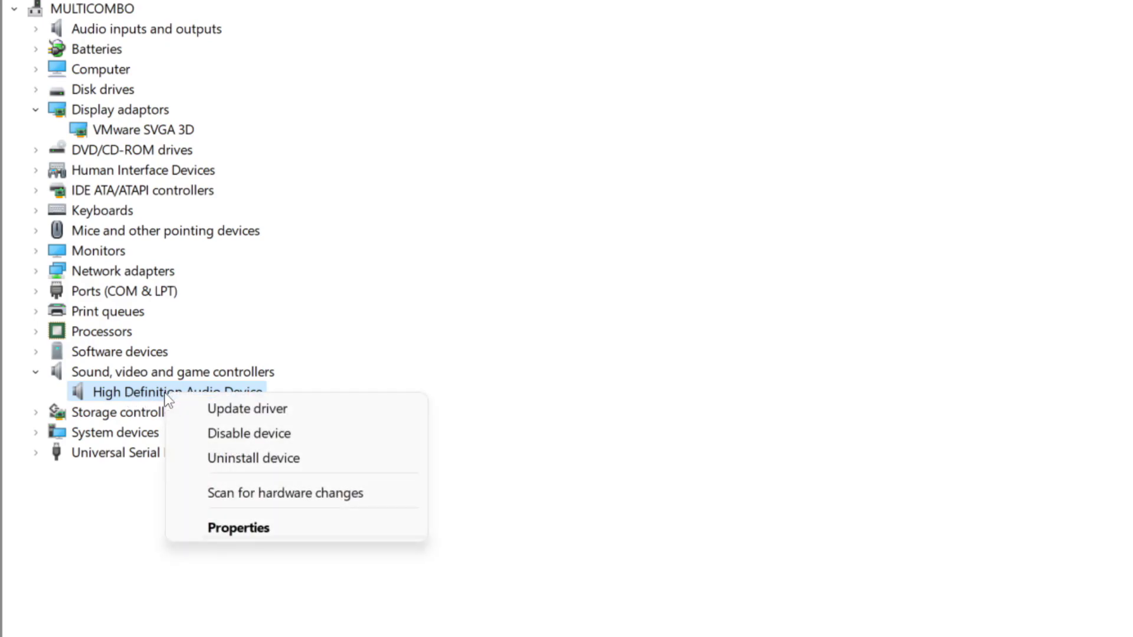
left_click(336, 416)
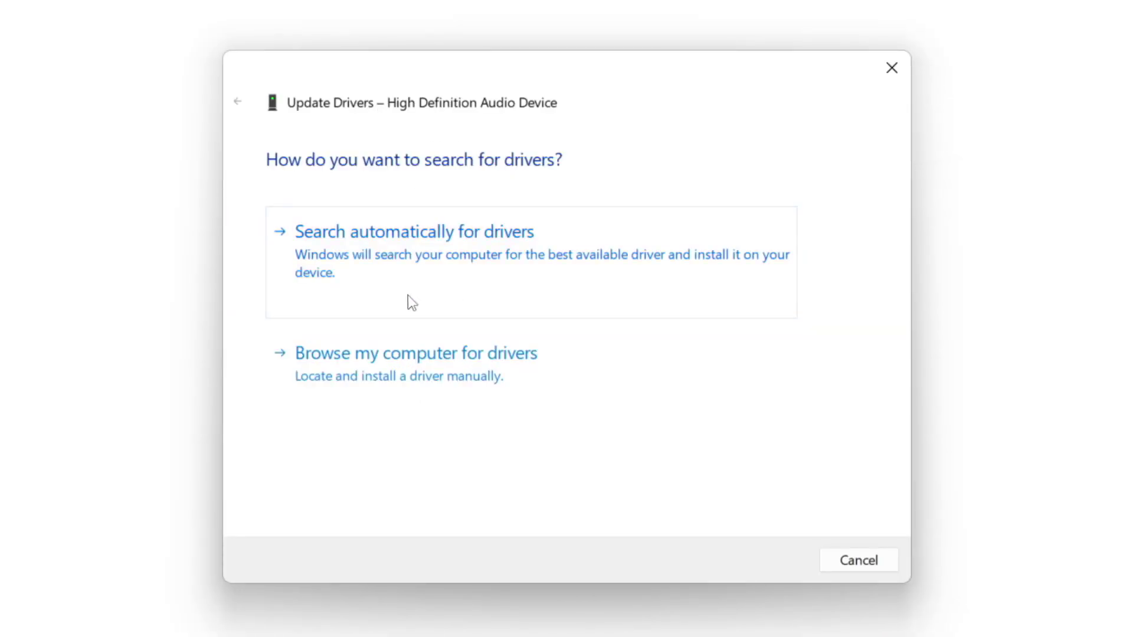
left_click(451, 255)
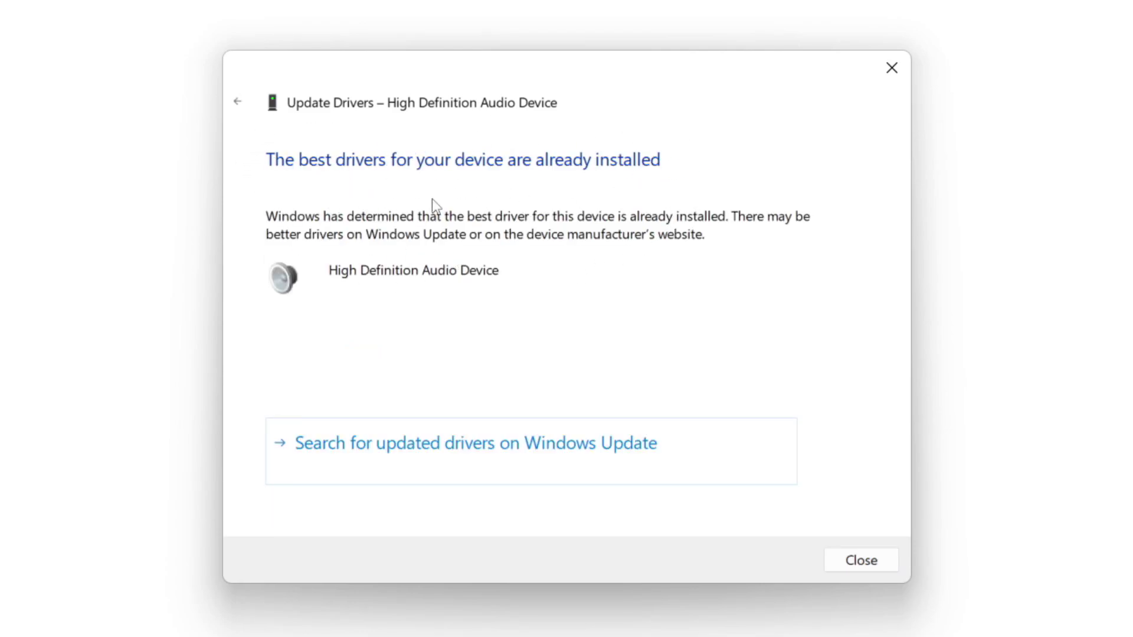
left_click(862, 561)
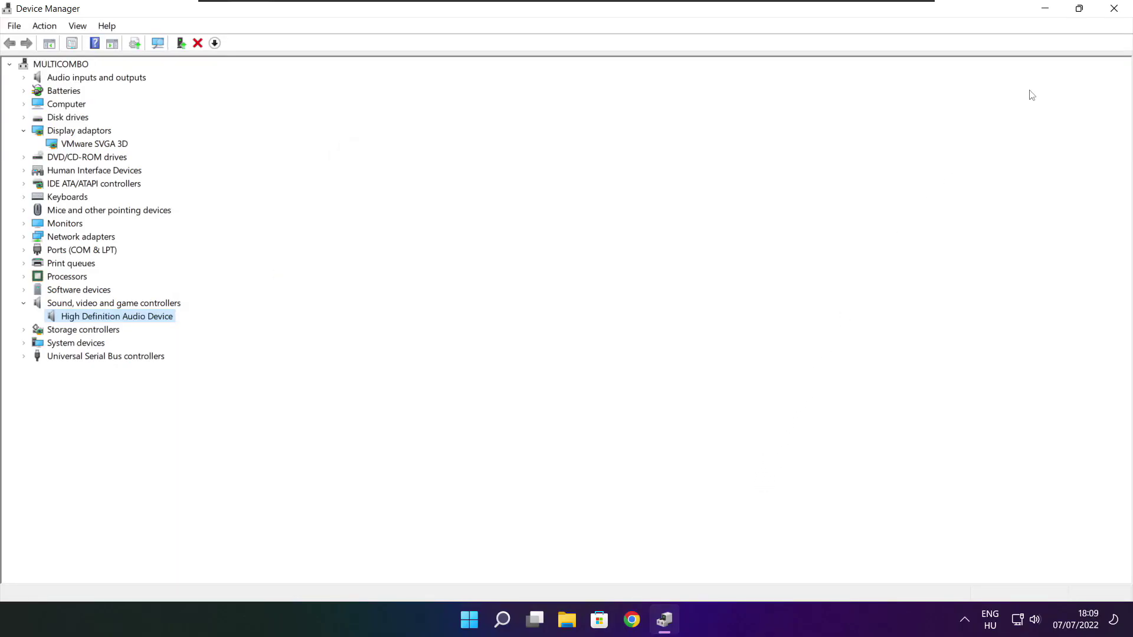
- Close Device Manager, check Windows Update, which reports the PC up to date, and close Settings
left_click(1115, 9)
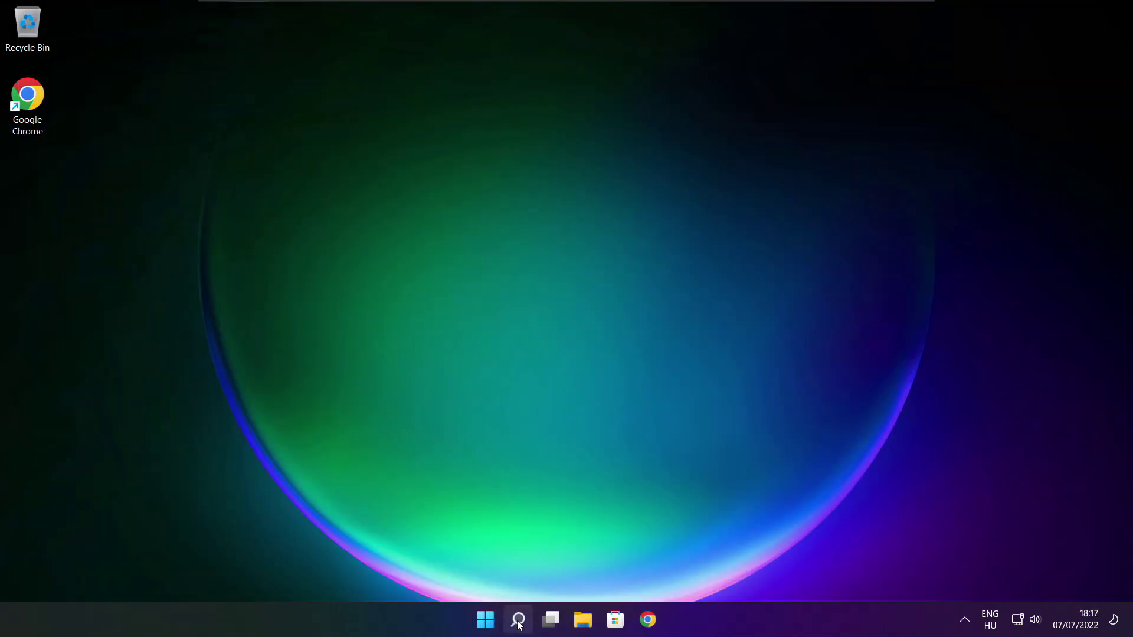
left_click(518, 619)
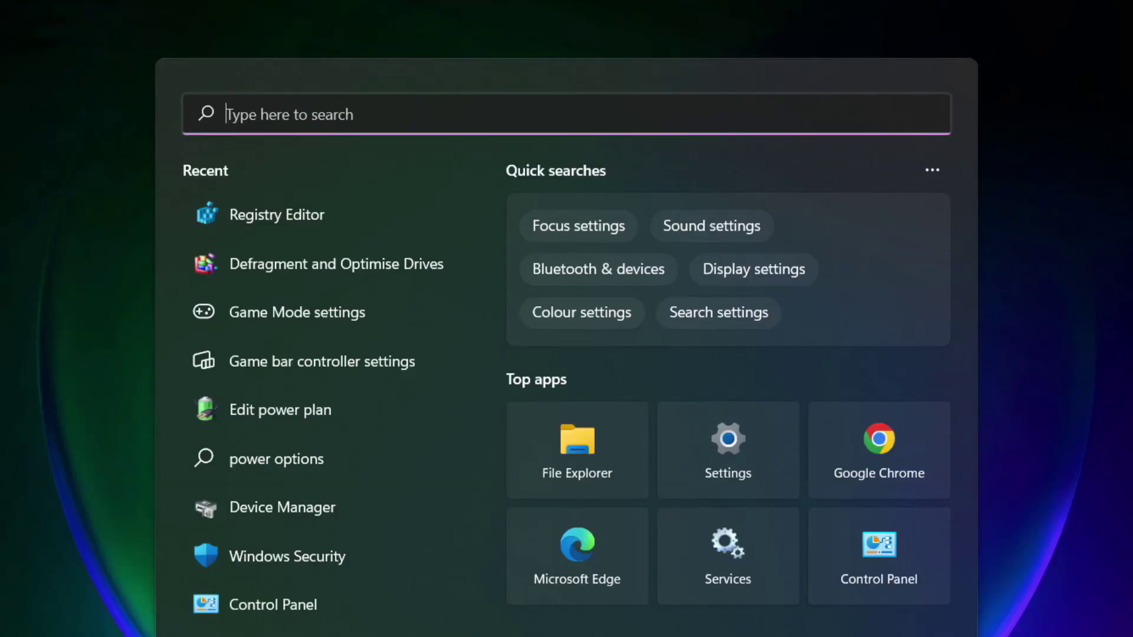
type("u")
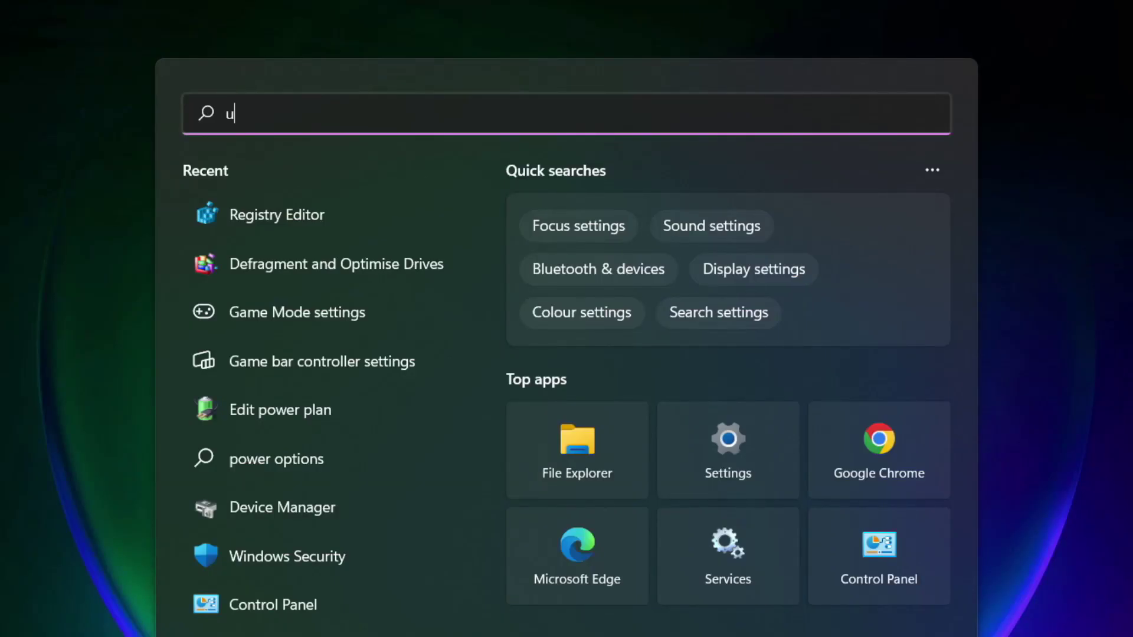
type("pdates")
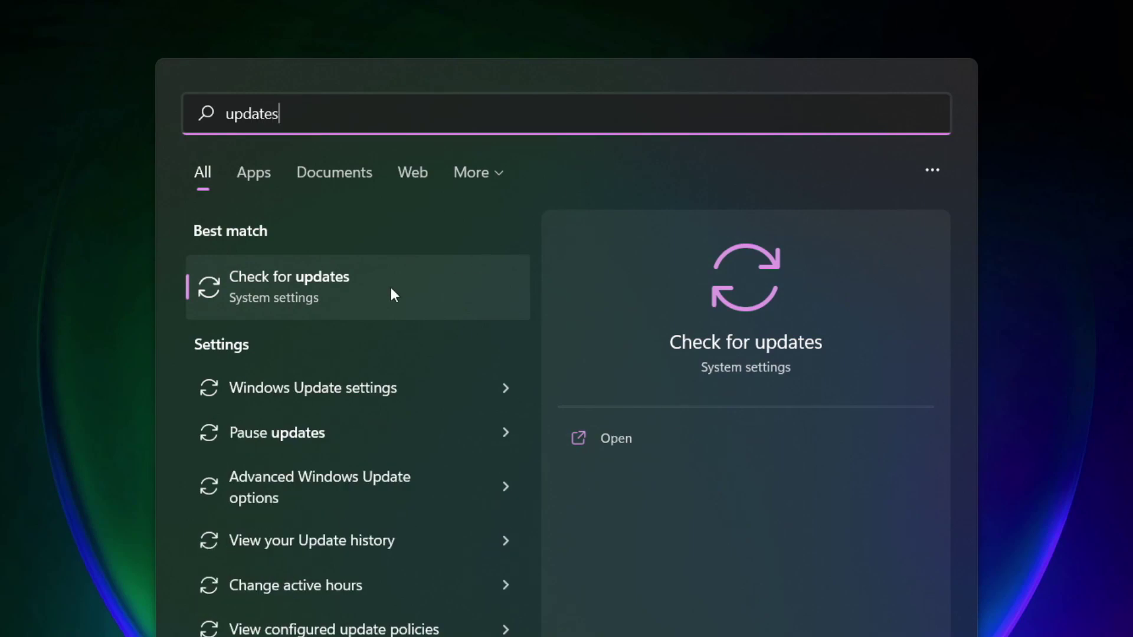
left_click(344, 290)
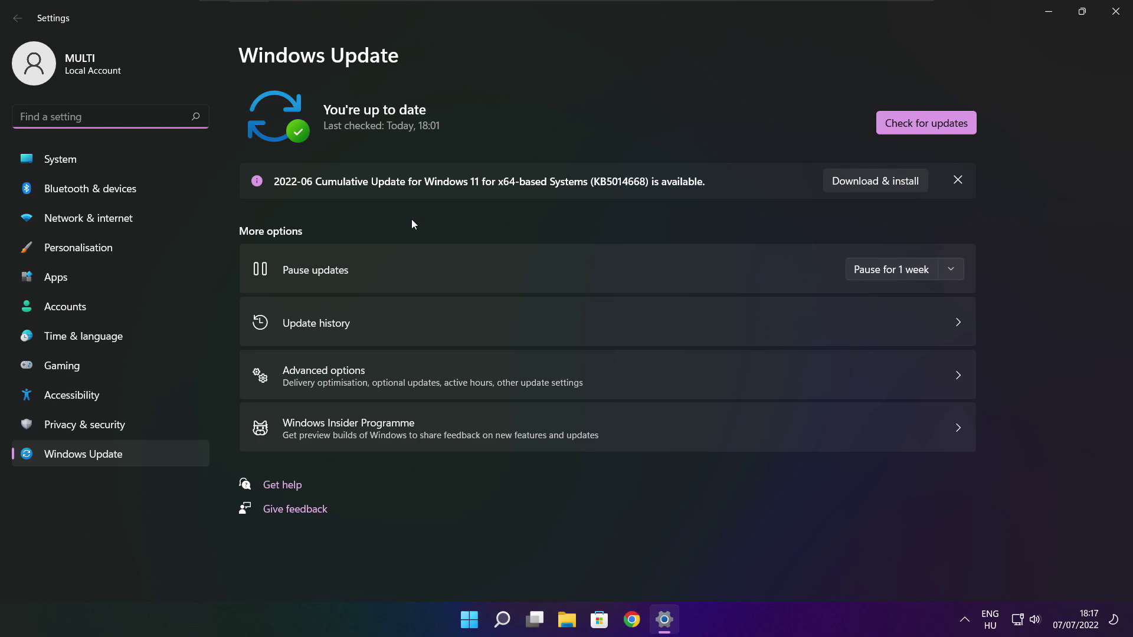
left_click(926, 123)
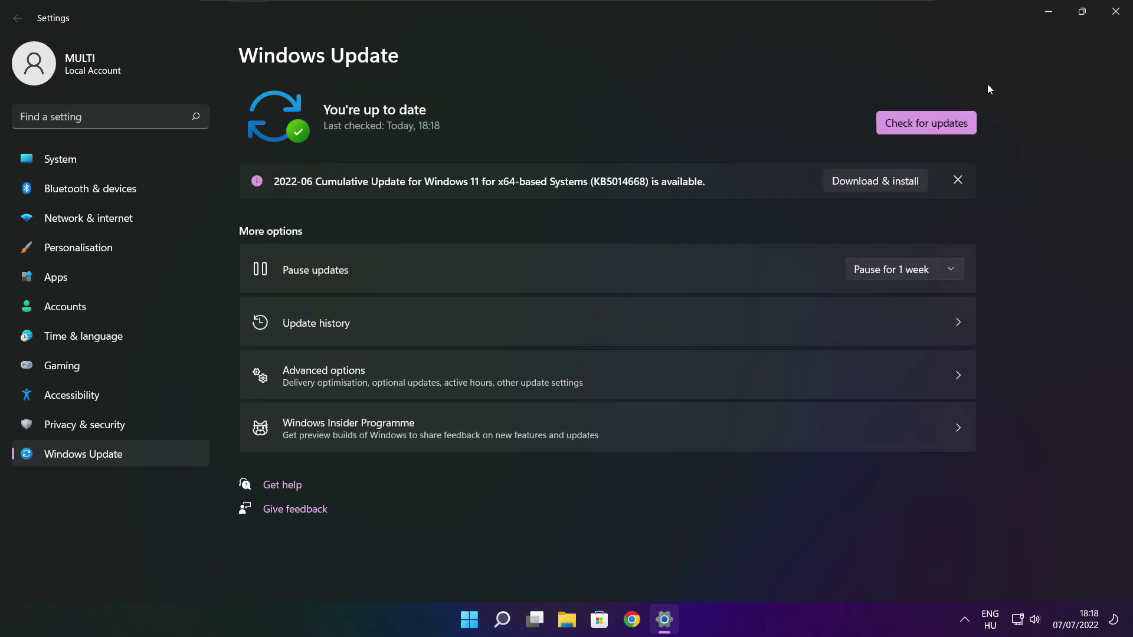
left_click(1114, 13)
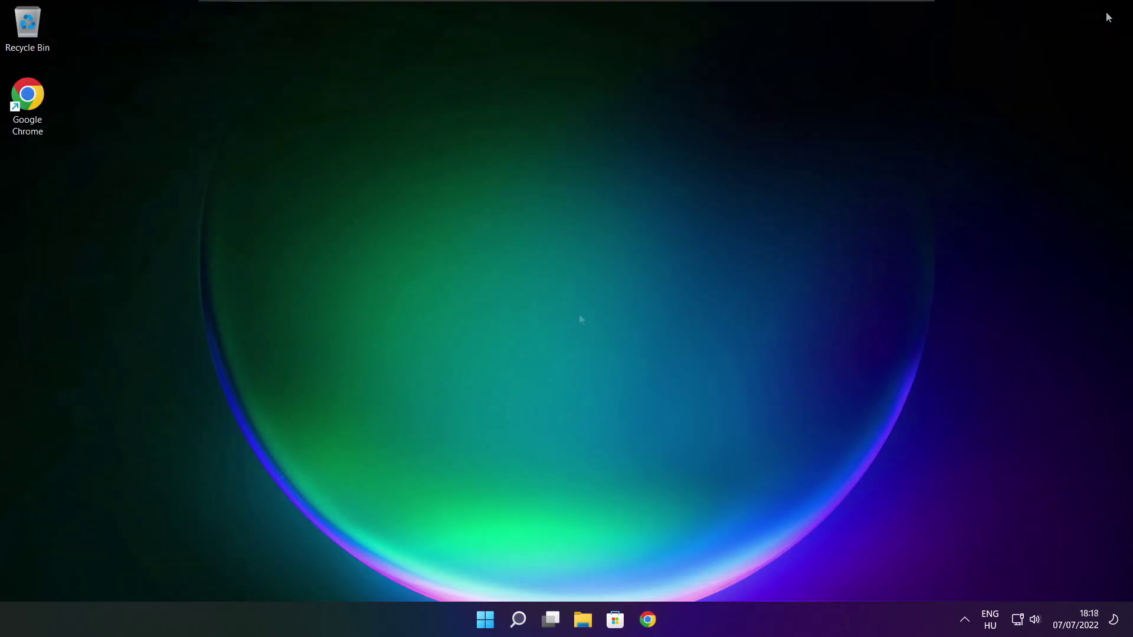
- Download the DirectX End-User Runtime Web Installer in Chrome and run dxwebsetup.exe
left_click(648, 621)
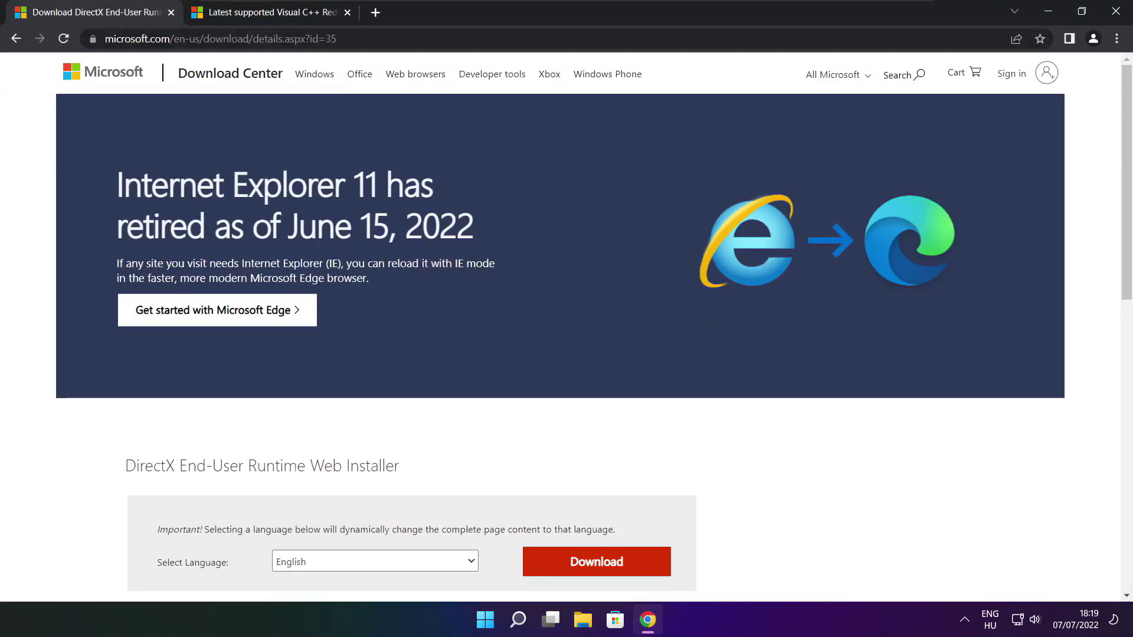
key("ctrl+l")
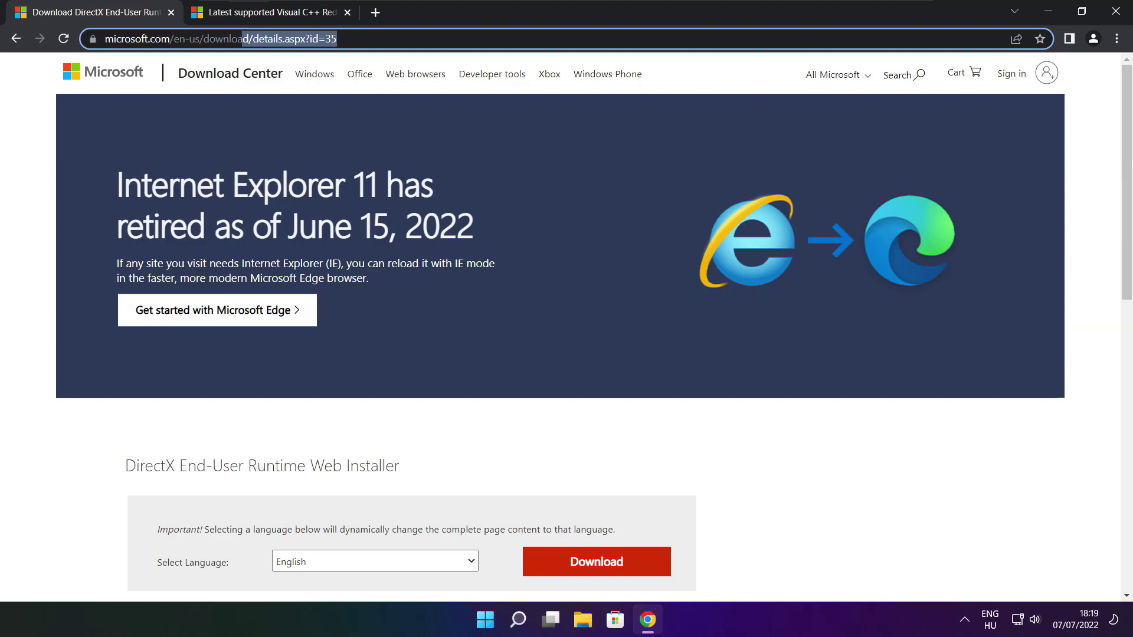
key("End")
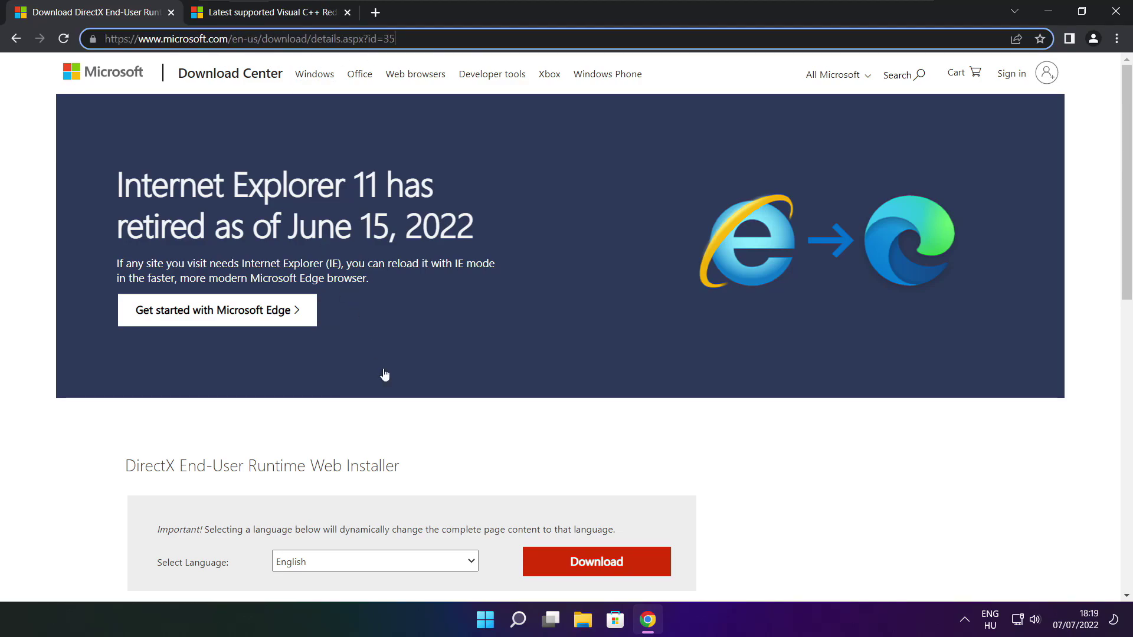
left_click(405, 428)
left_click_drag(1125, 164, 1126, 260)
left_click_drag(420, 245, 483, 251)
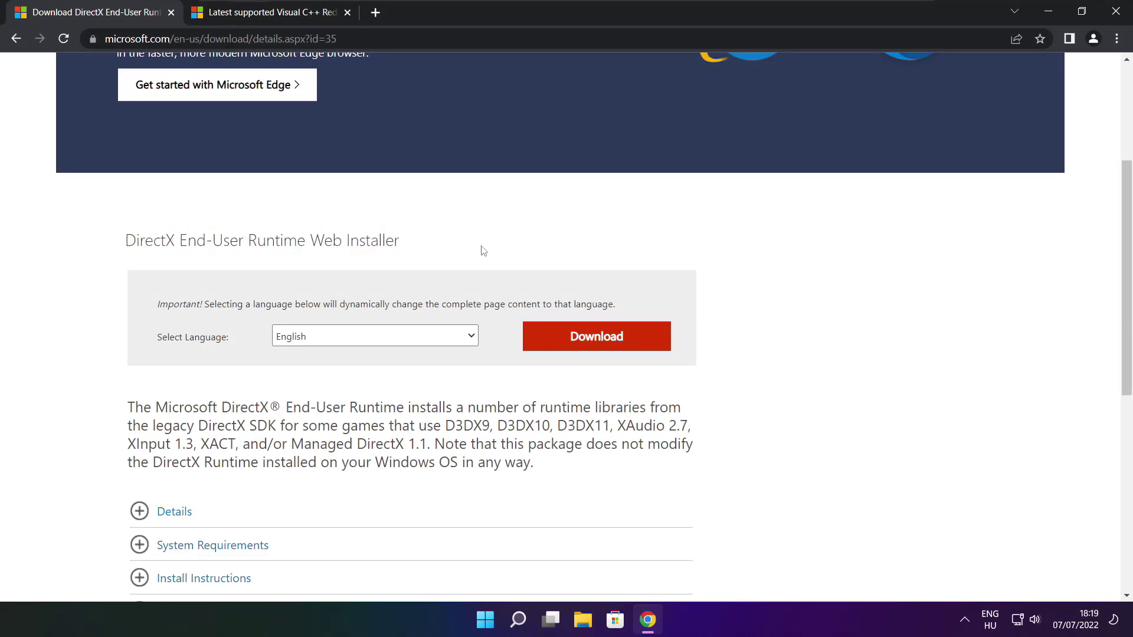
left_click(601, 341)
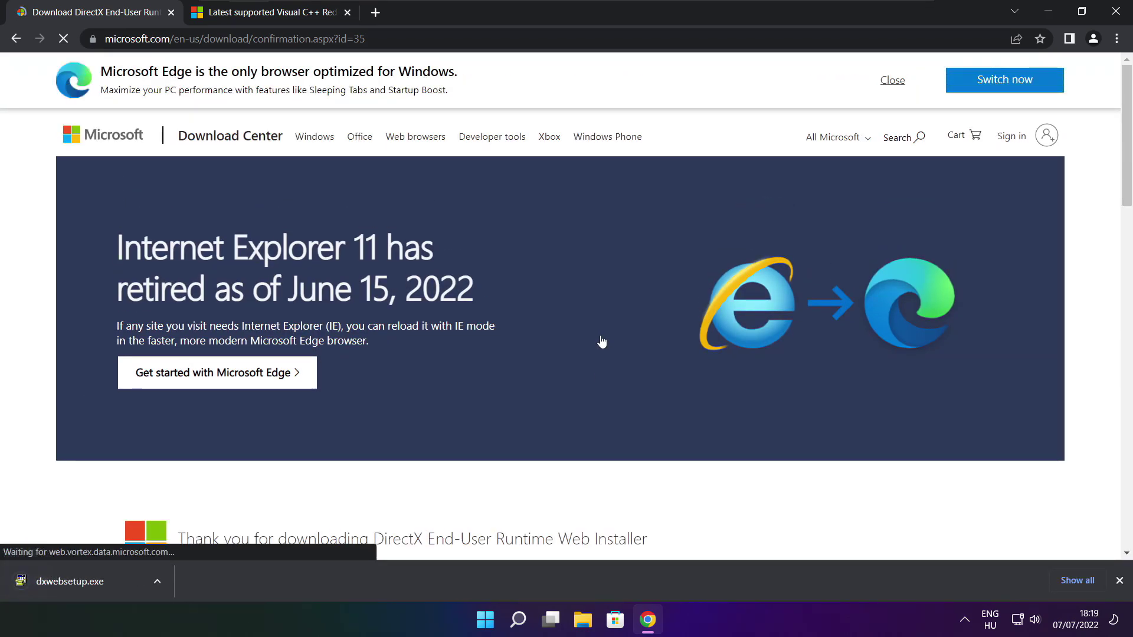
left_click(106, 581)
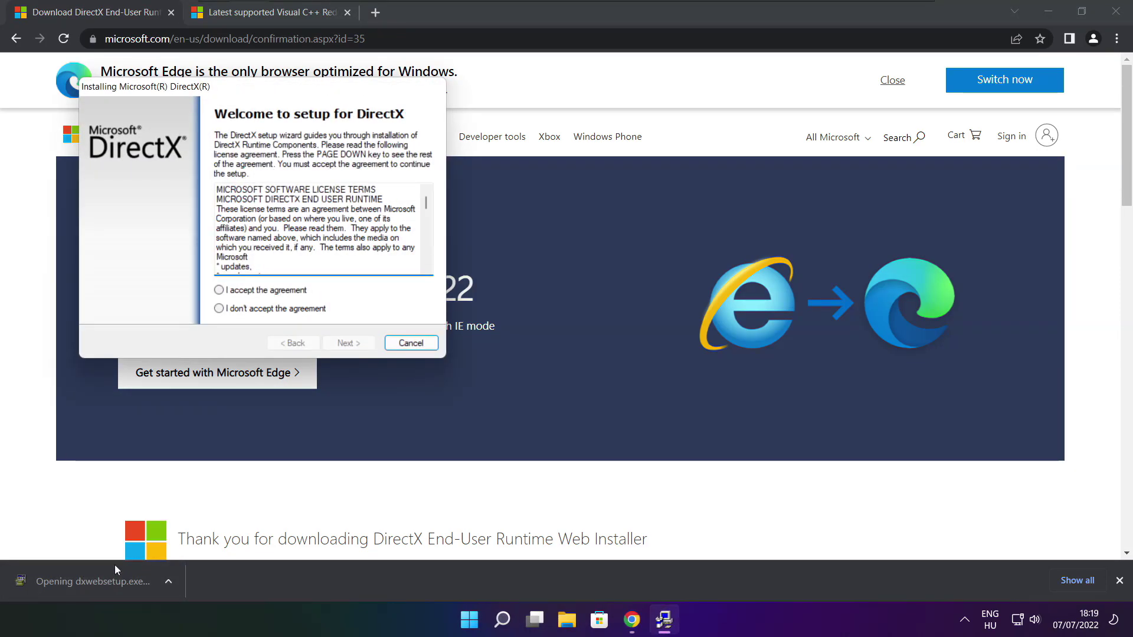
- Accept the DirectX licence, skip the Bing Bar, and install the runtime components to completion
left_click_drag(239, 86, 538, 166)
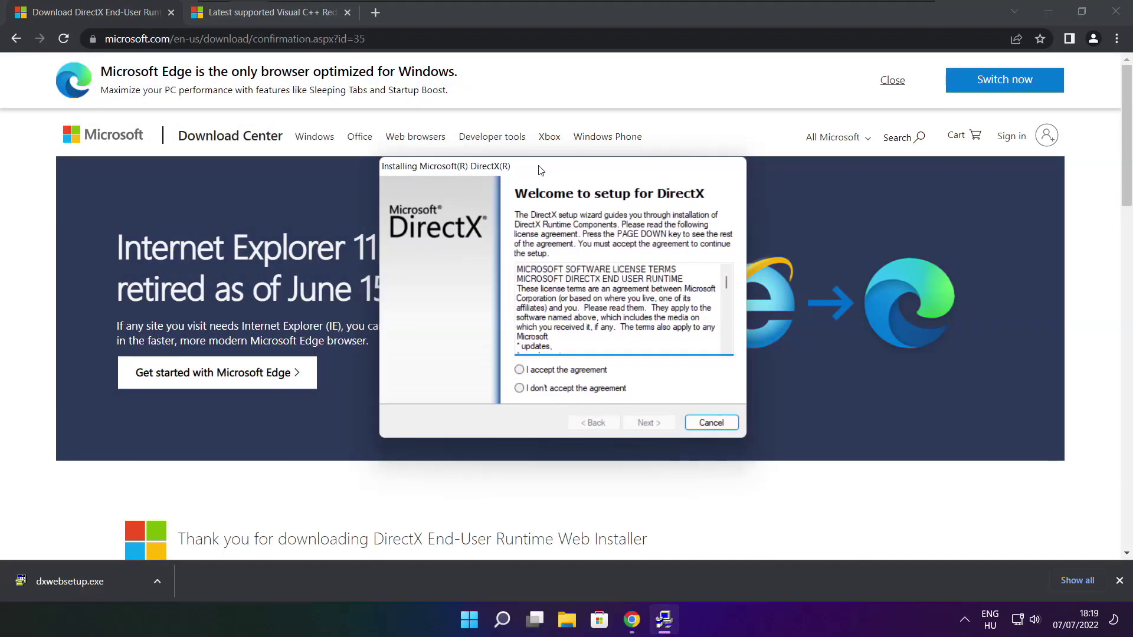
key("Page_Down")
key("Page_Down")
key("Page_Down")
key("Page_Down")
key("Page_Down")
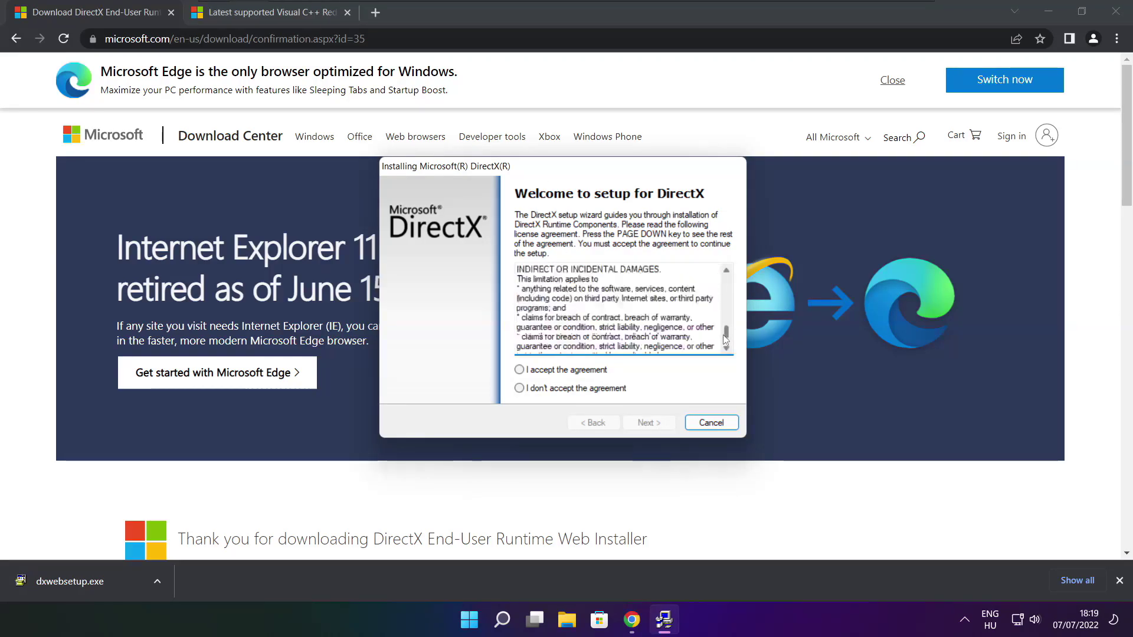
left_click(520, 369)
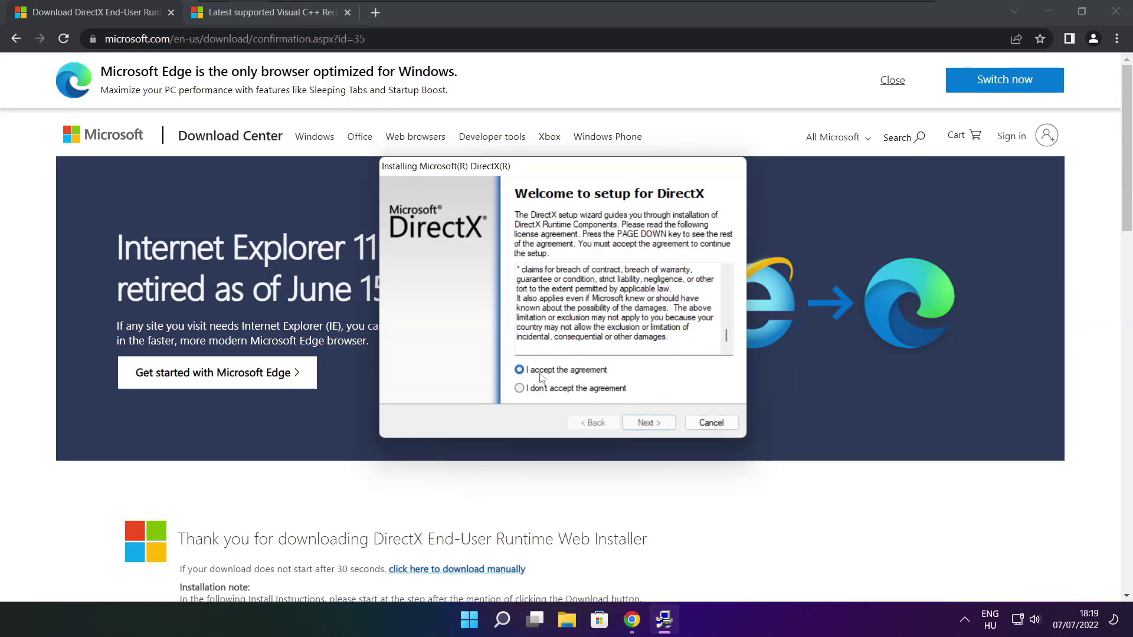
left_click(646, 422)
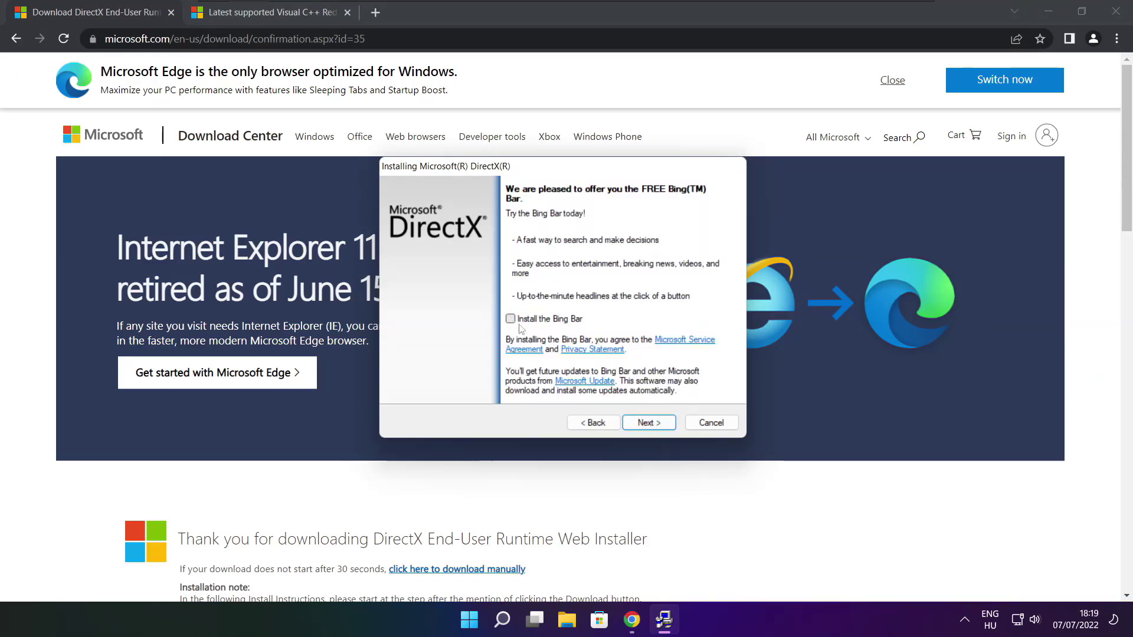
left_click(649, 422)
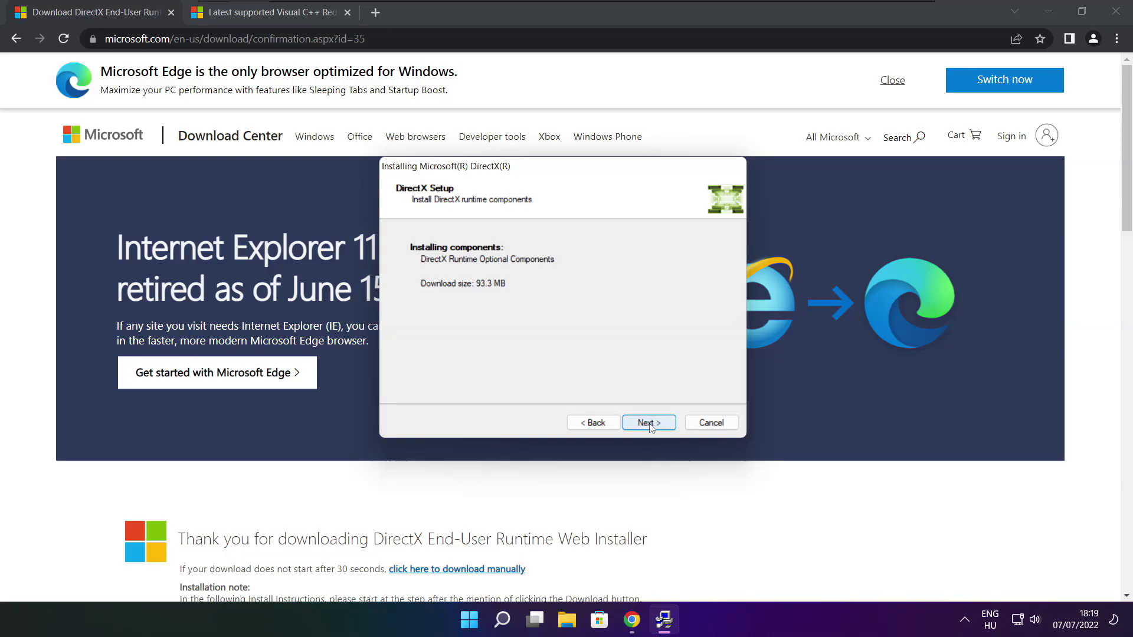
left_click(650, 424)
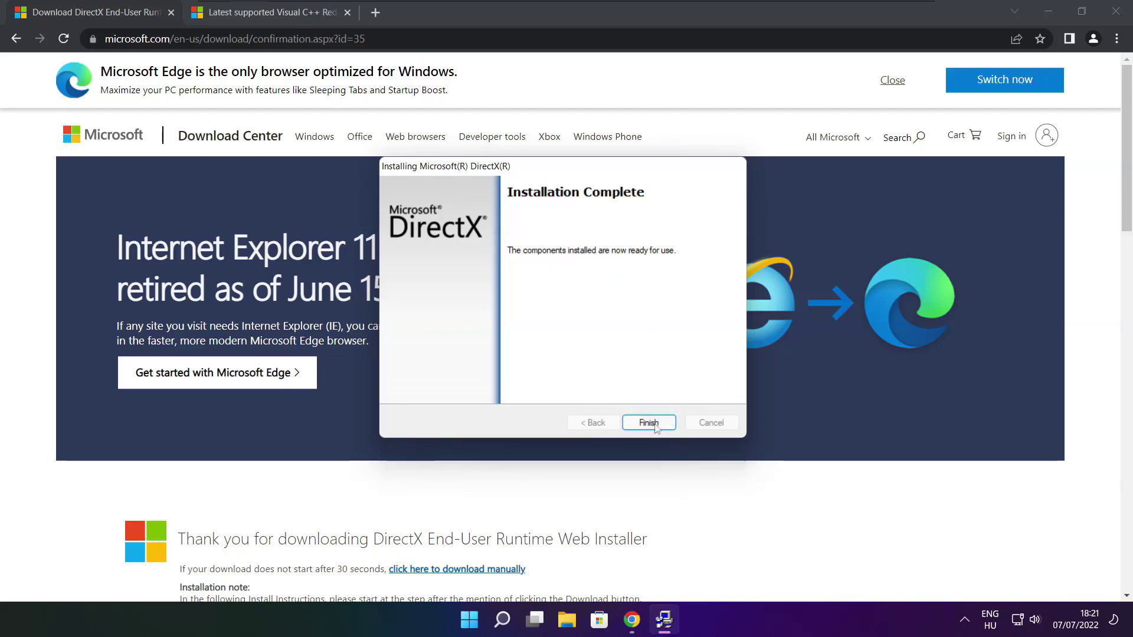
left_click(649, 423)
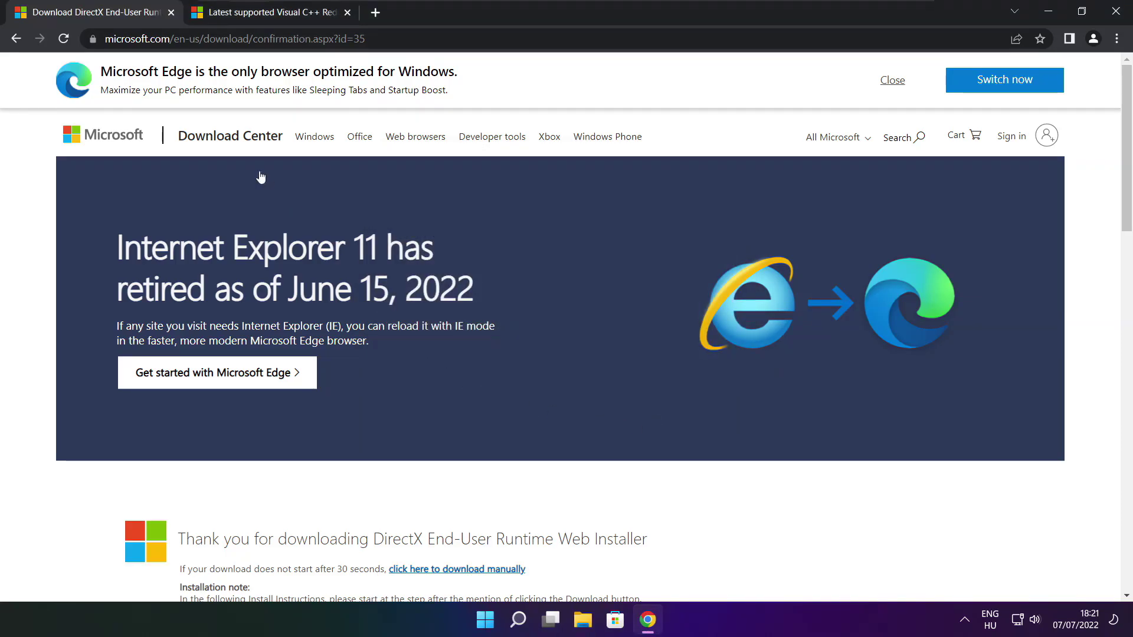